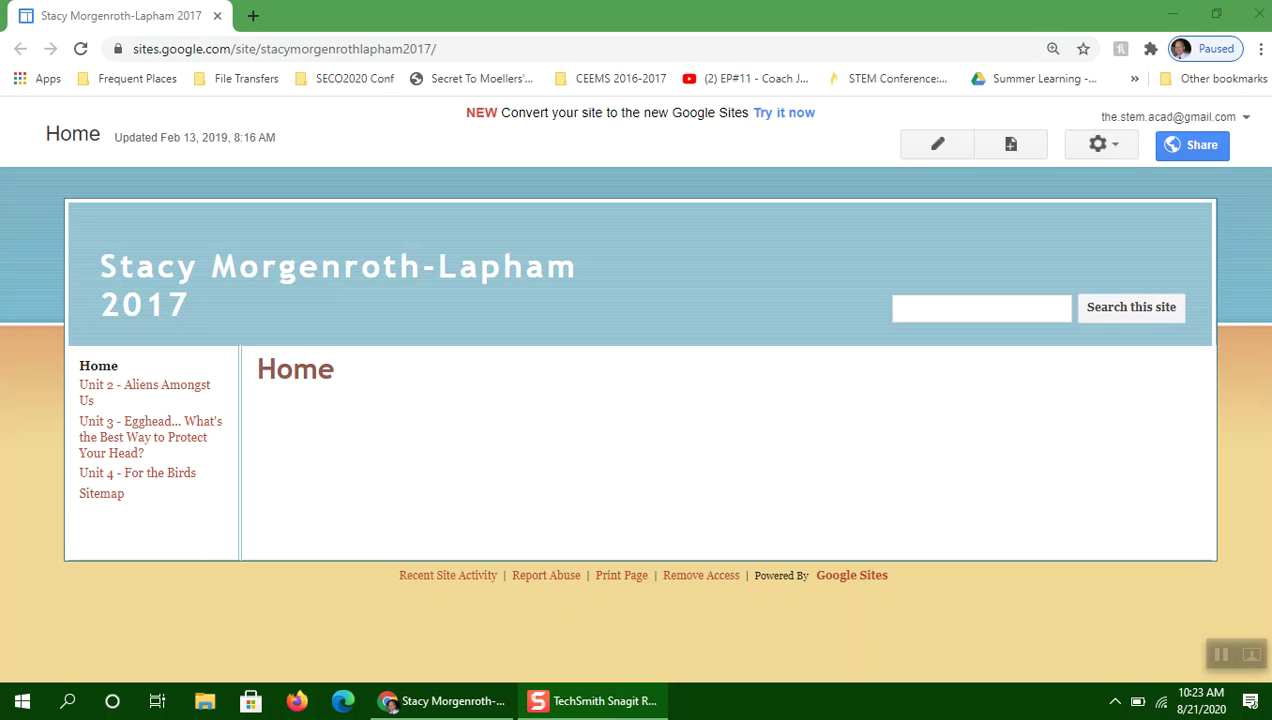
Look through the Unit 2, Unit 3 and Unit 4 pages of the classic site, ending back on Home.
{"action": "left_click", "coordinate": [145, 388]}
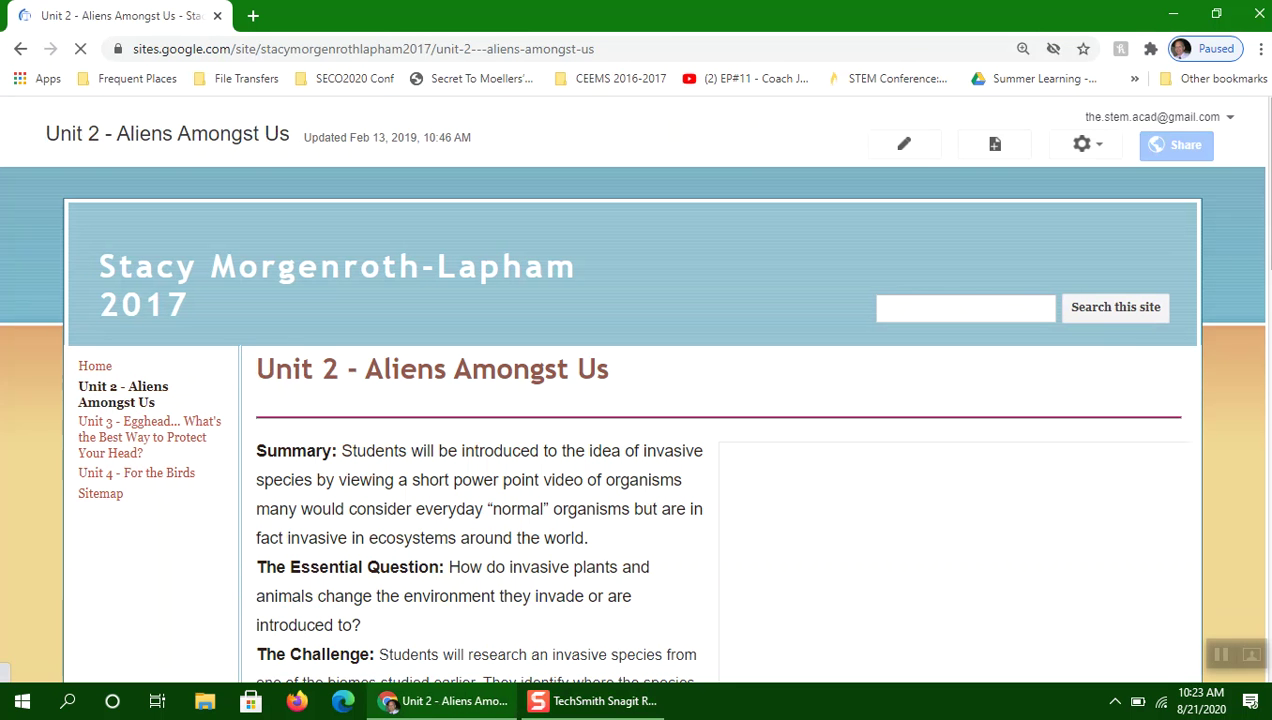
{"action": "left_click", "coordinate": [145, 436]}
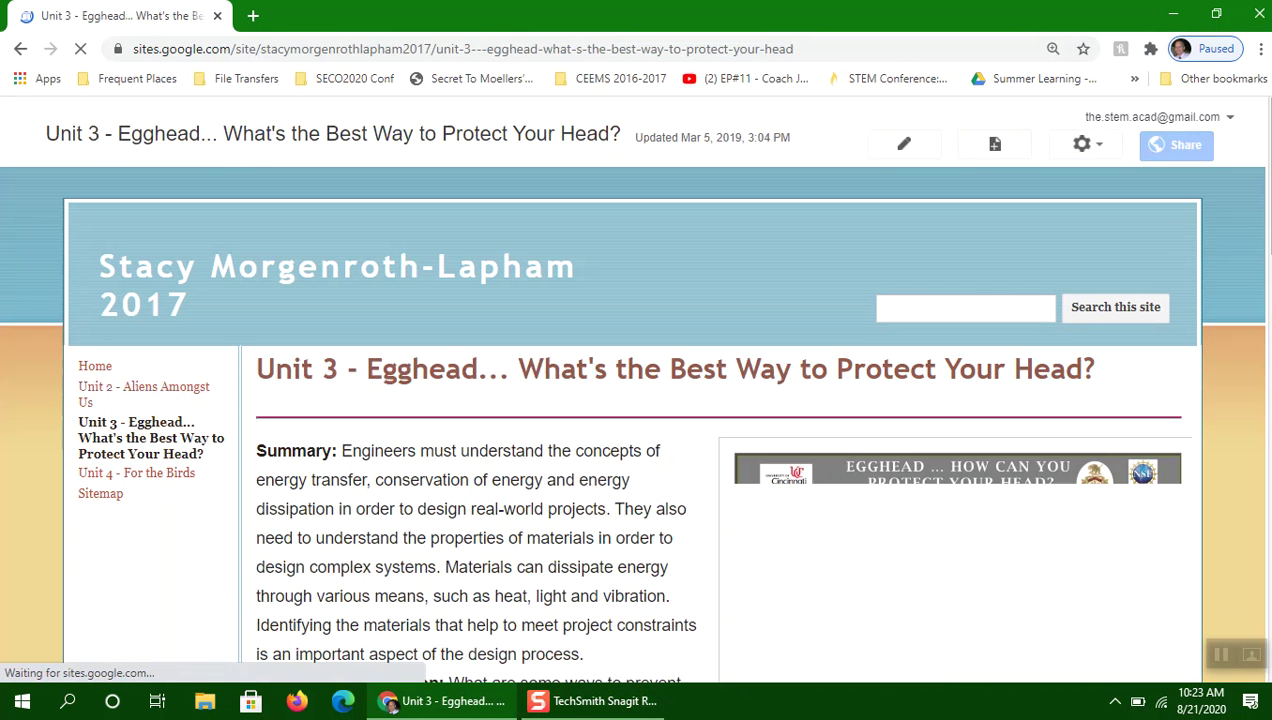
{"action": "left_click", "coordinate": [136, 473]}
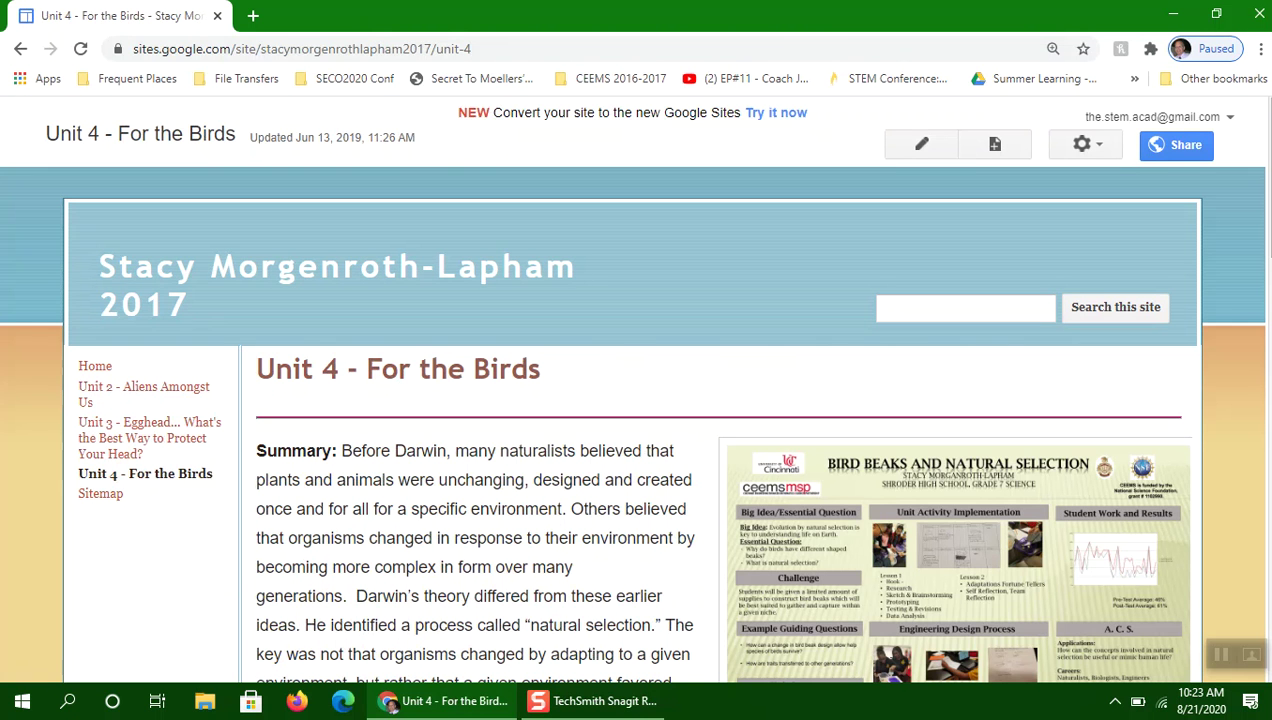
{"action": "left_click", "coordinate": [95, 366]}
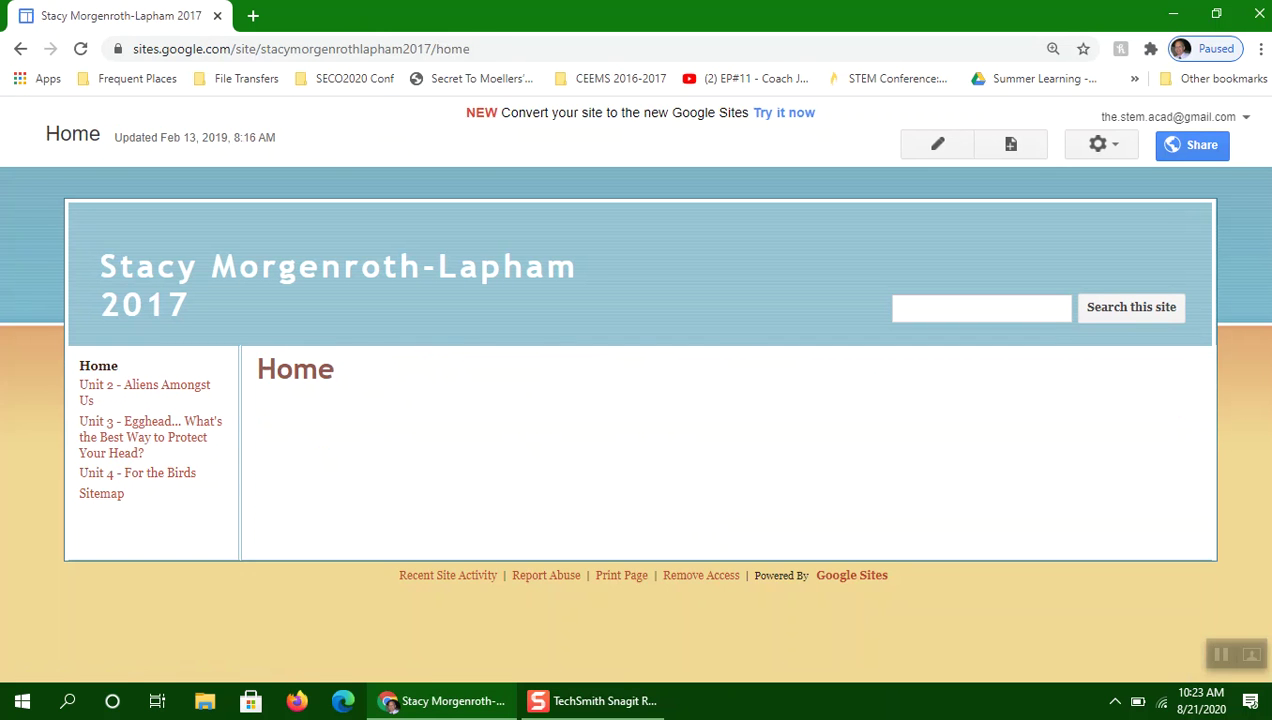
Convert the classic site to a new Google Sites draft shared with the same people, continuing once the draft is created.
{"action": "left_click", "coordinate": [784, 112]}
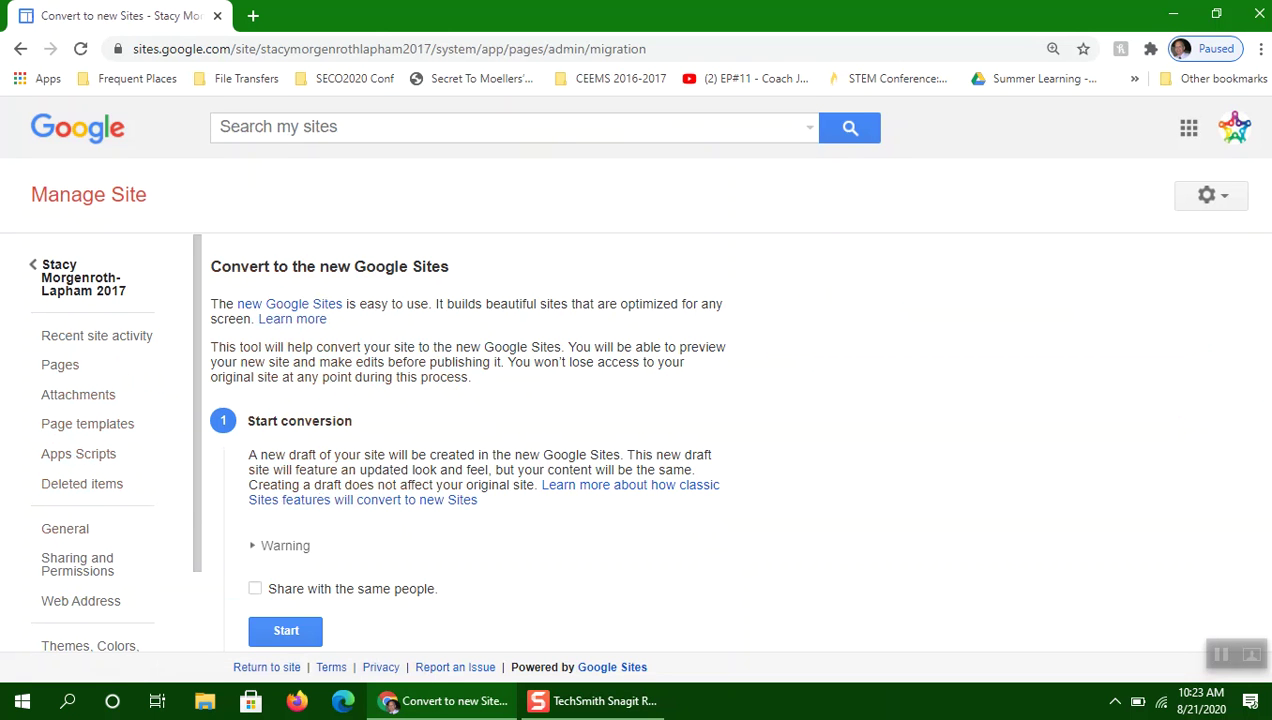
{"action": "left_click", "coordinate": [255, 588]}
{"action": "left_click", "coordinate": [286, 630]}
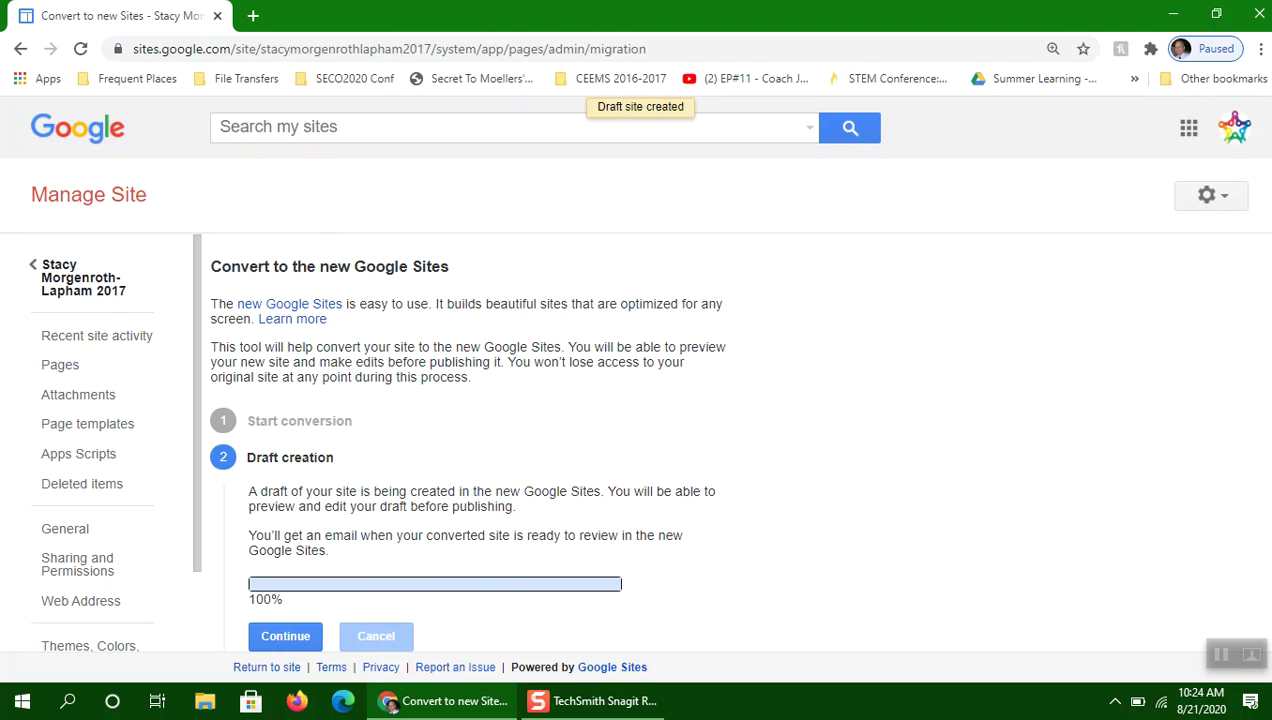
{"action": "left_click", "coordinate": [285, 636]}
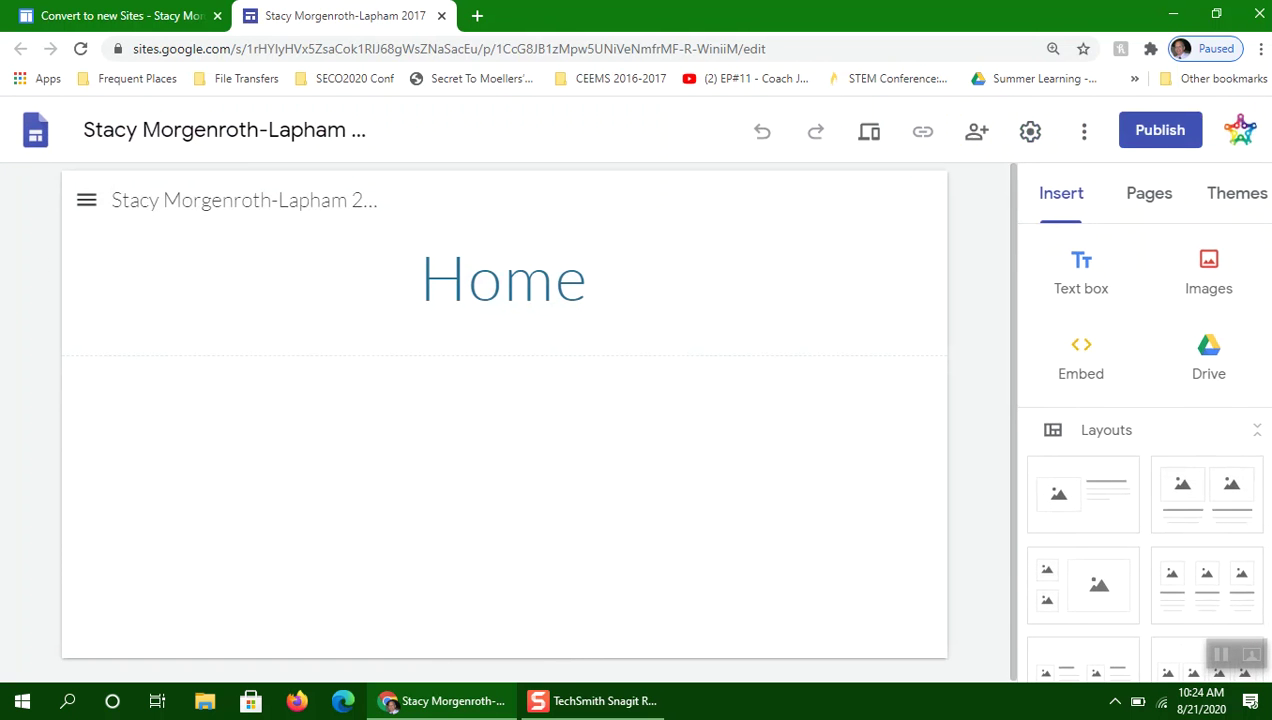
Apply the Impression theme to the converted draft site.
{"action": "left_click", "coordinate": [1237, 193]}
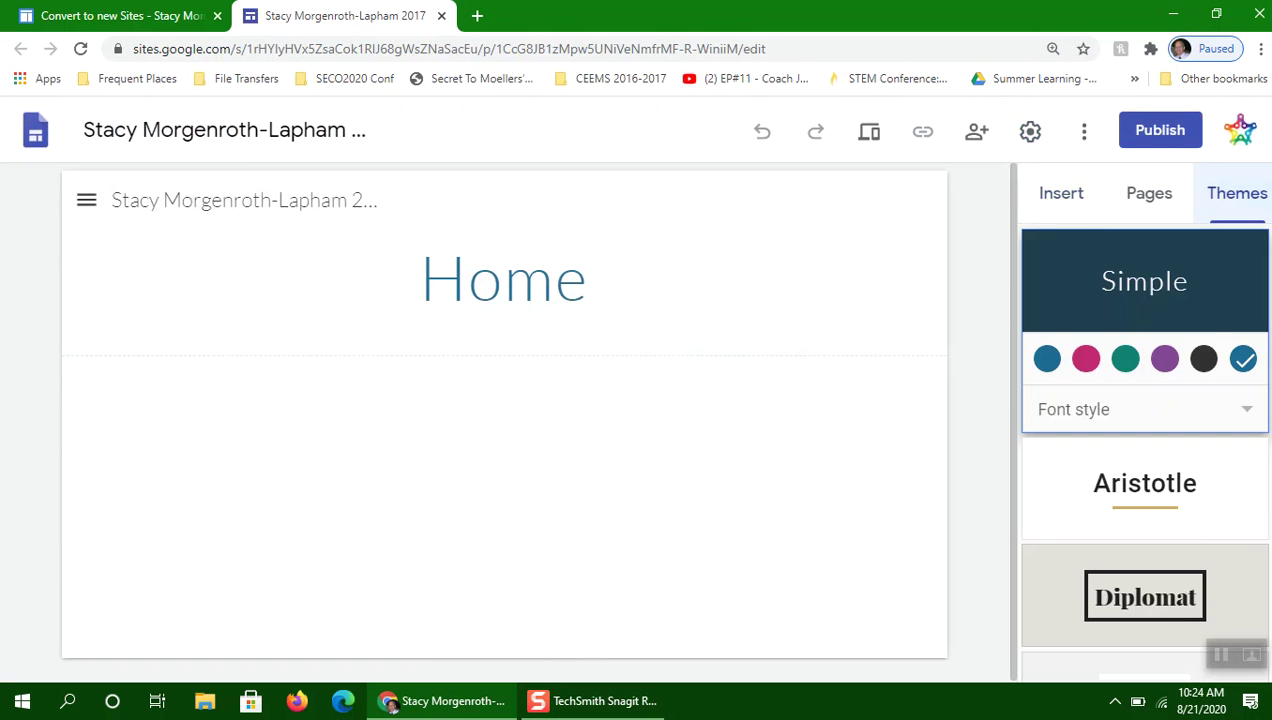
{"action": "scroll", "coordinate": [1144, 450], "scroll_direction": "down", "scroll_amount": 3}
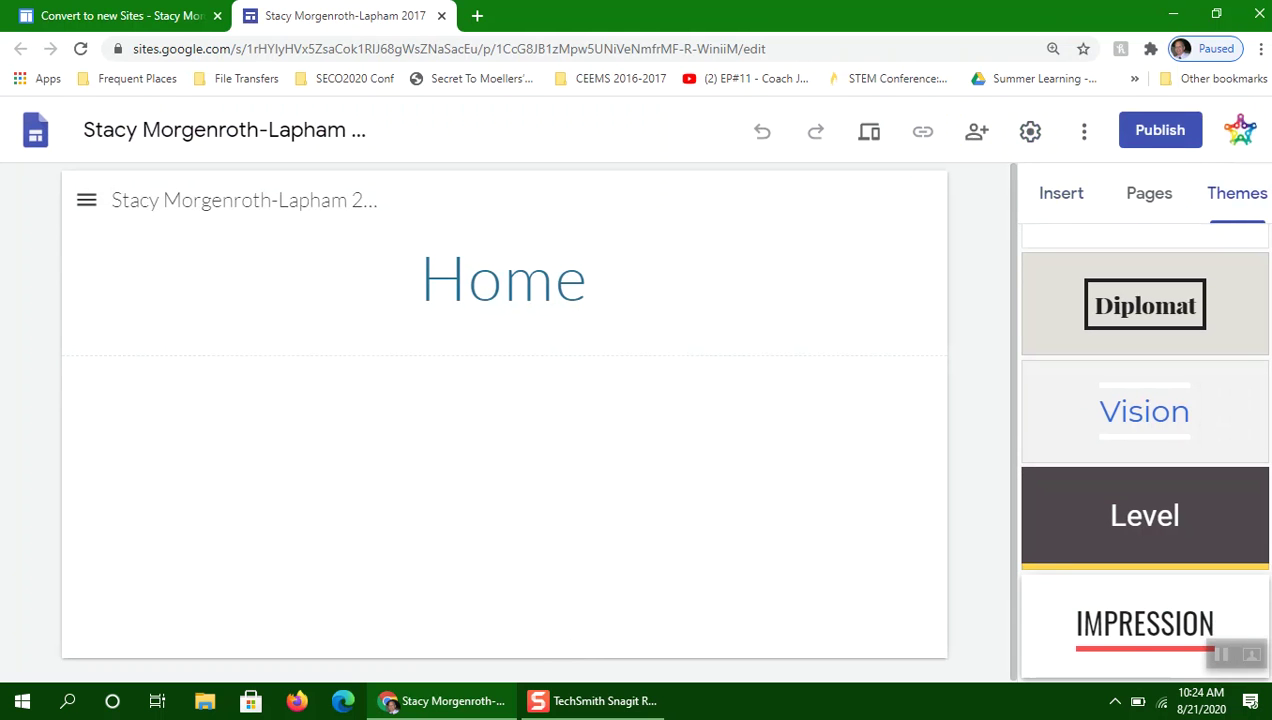
{"action": "left_click", "coordinate": [1145, 623]}
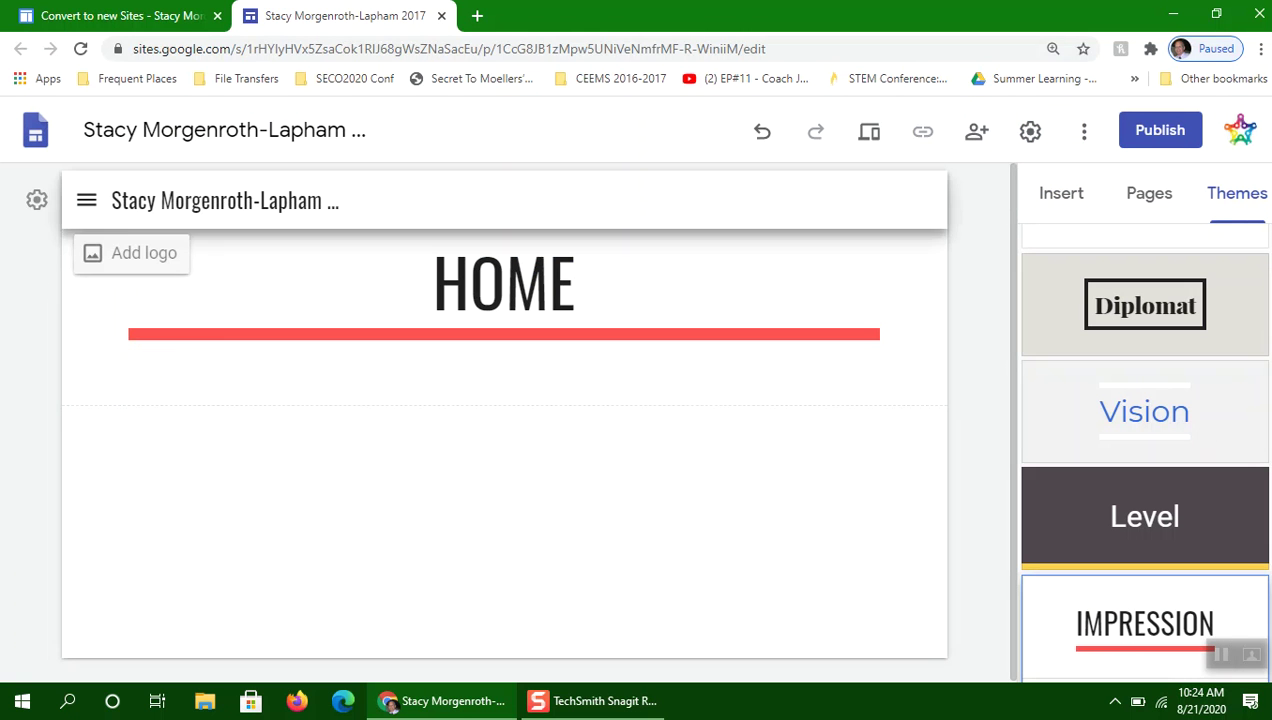
Open the draft's Unit 2 - Aliens Amongst Us page and check its content down to the 2.0.0 Aliens Amongst Us link.
{"action": "left_click", "coordinate": [86, 200]}
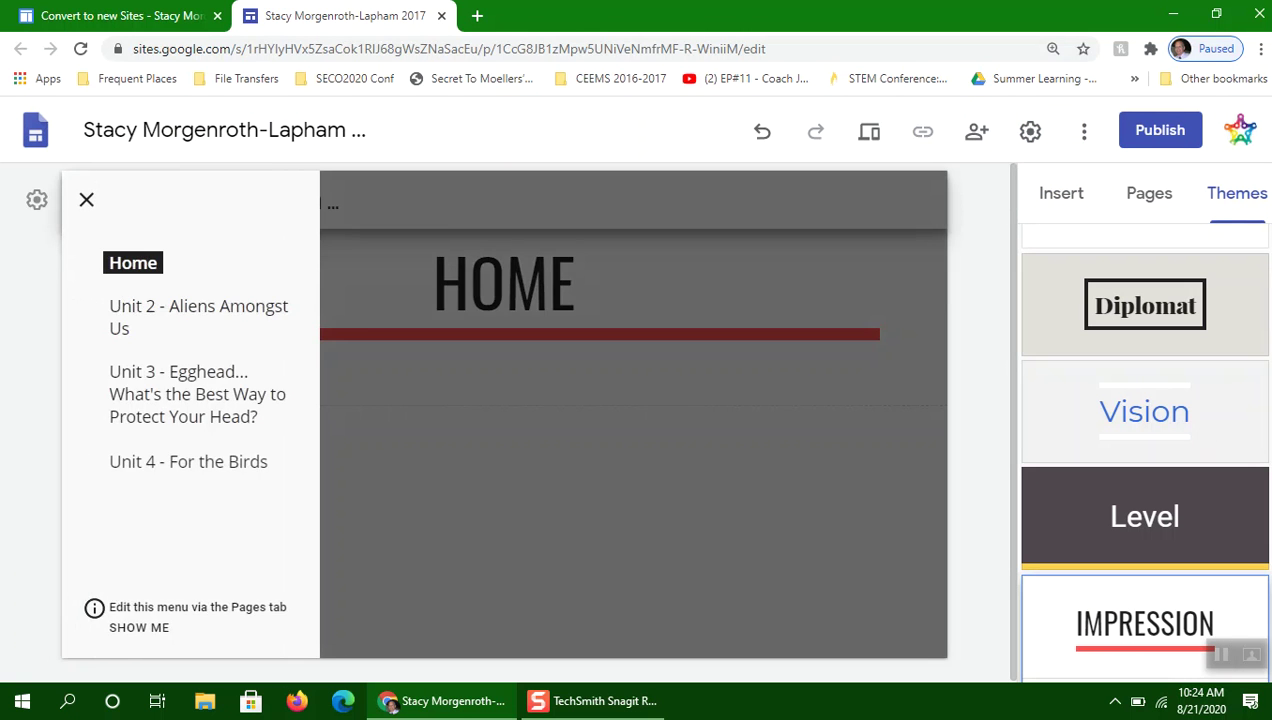
{"action": "left_click", "coordinate": [198, 307]}
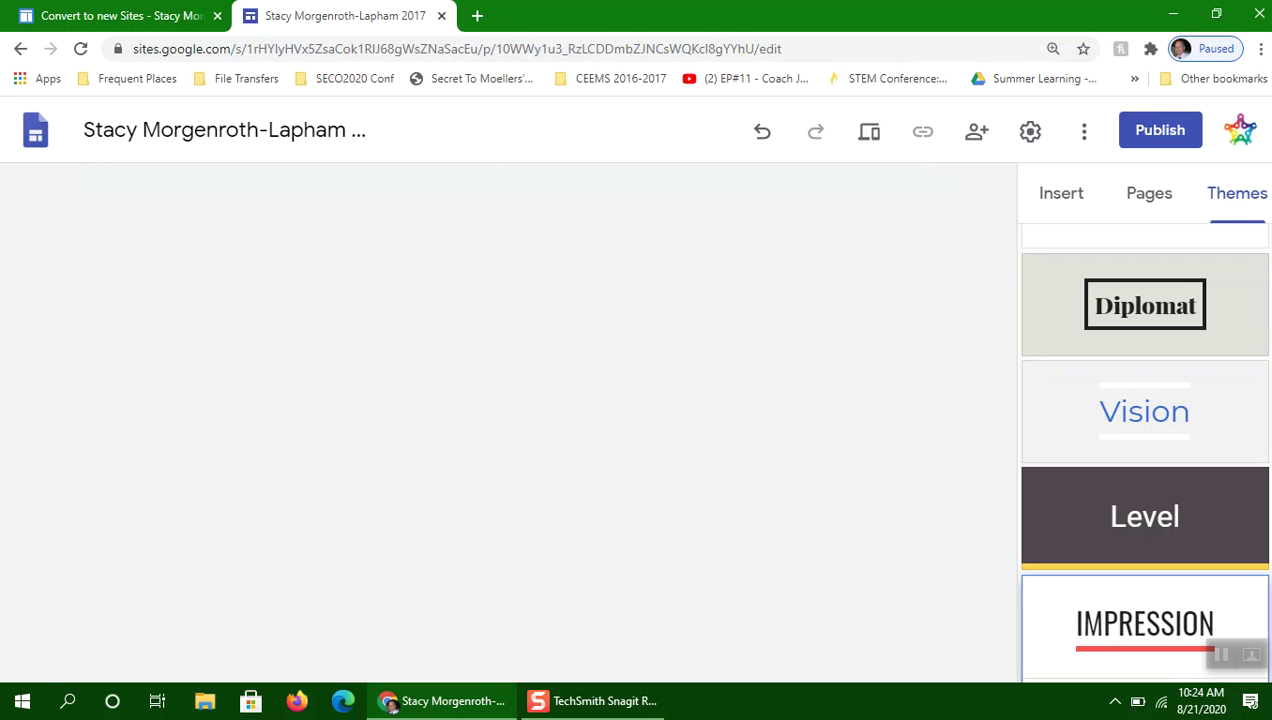
{"action": "scroll", "coordinate": [504, 420], "scroll_direction": "down", "scroll_amount": 7}
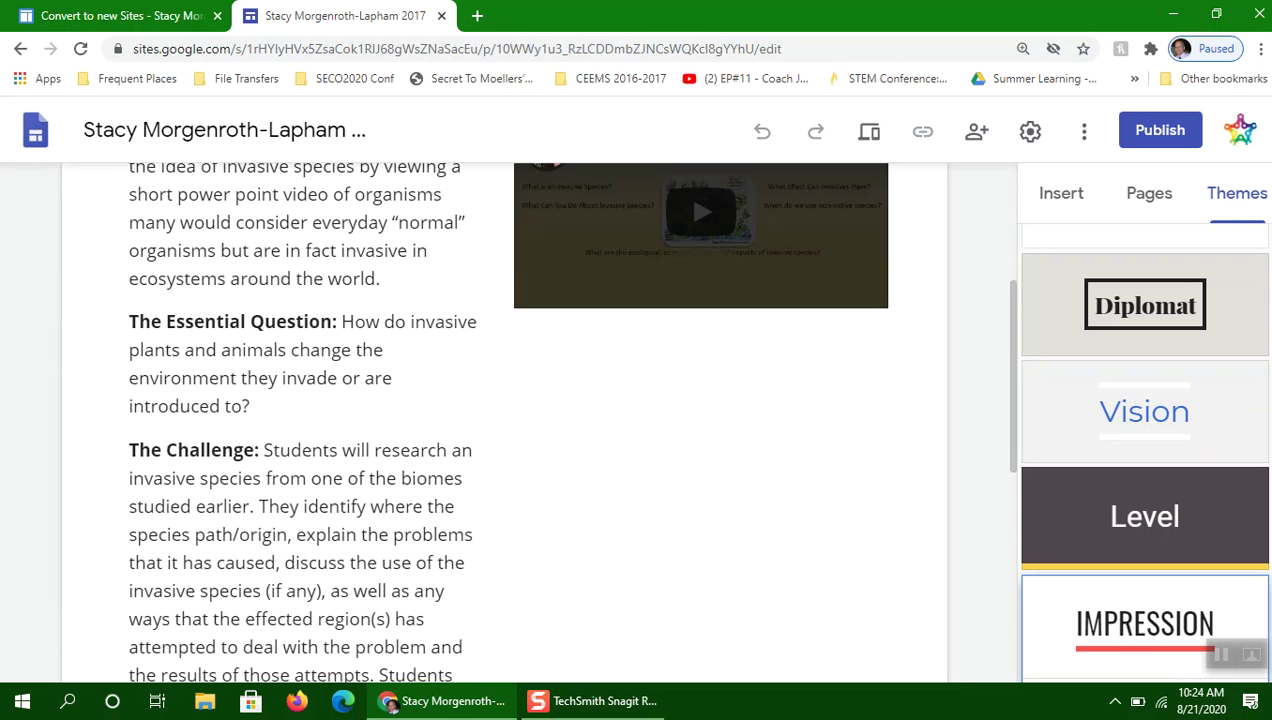
{"action": "scroll", "coordinate": [504, 420], "scroll_direction": "down", "scroll_amount": 1}
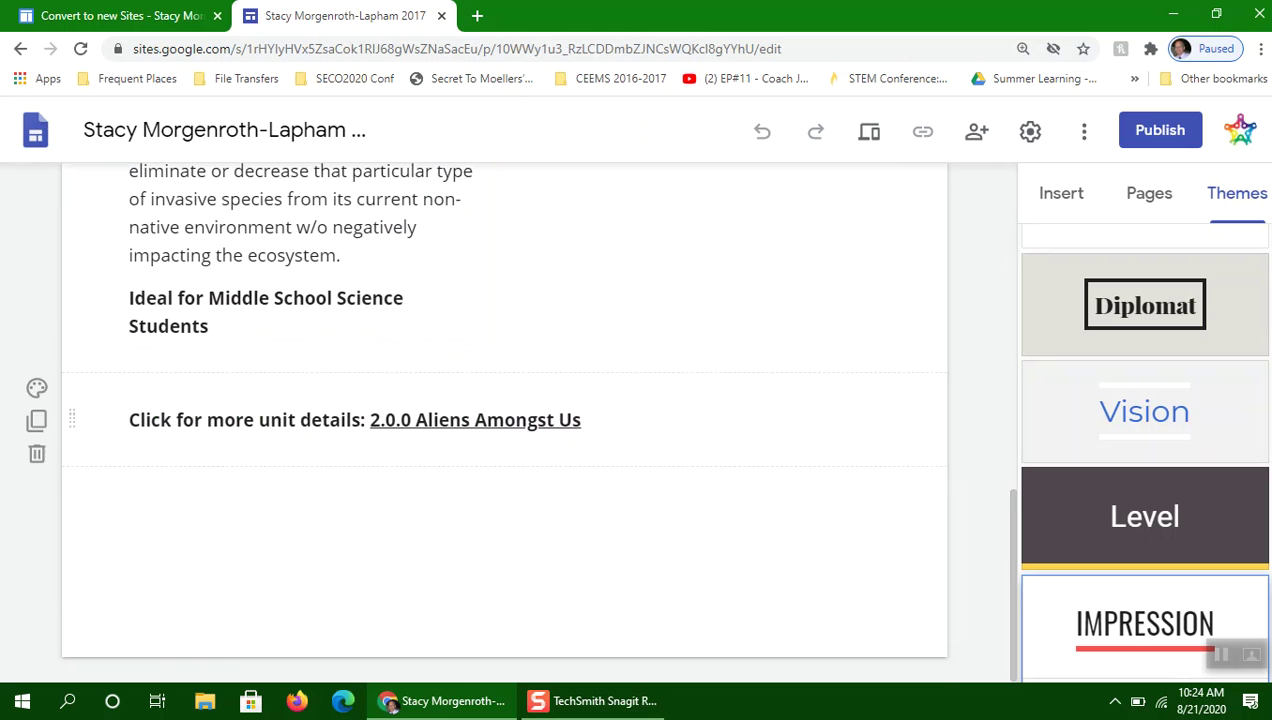
{"action": "left_click", "coordinate": [500, 420]}
{"action": "key", "text": "Escape"}
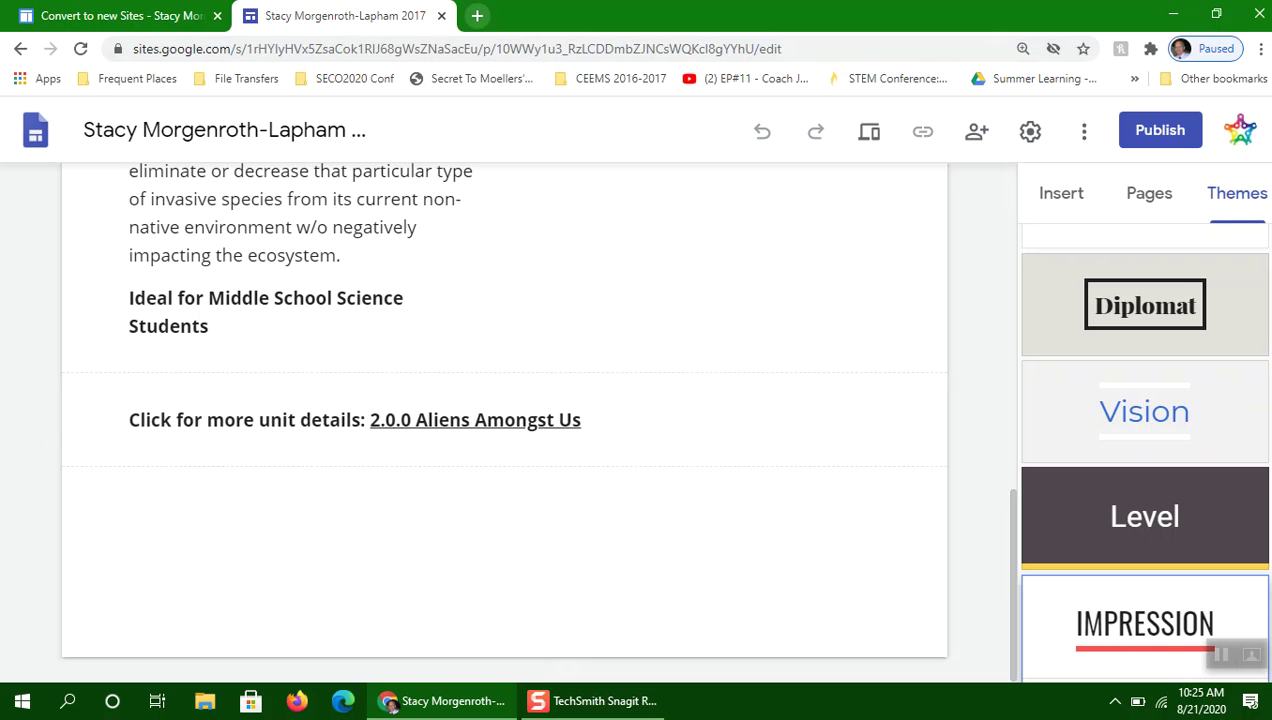
Open Google Drive in a new browser tab.
{"action": "left_click", "coordinate": [477, 15]}
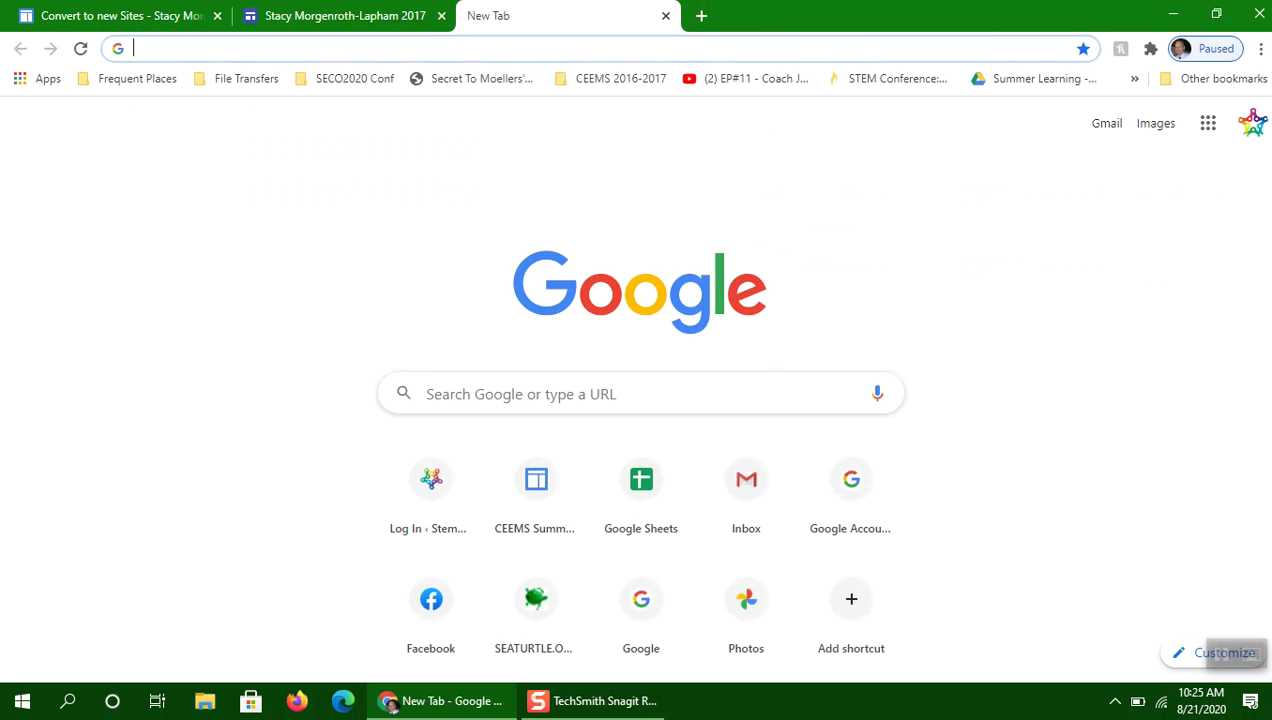
{"action": "left_click", "coordinate": [1208, 123]}
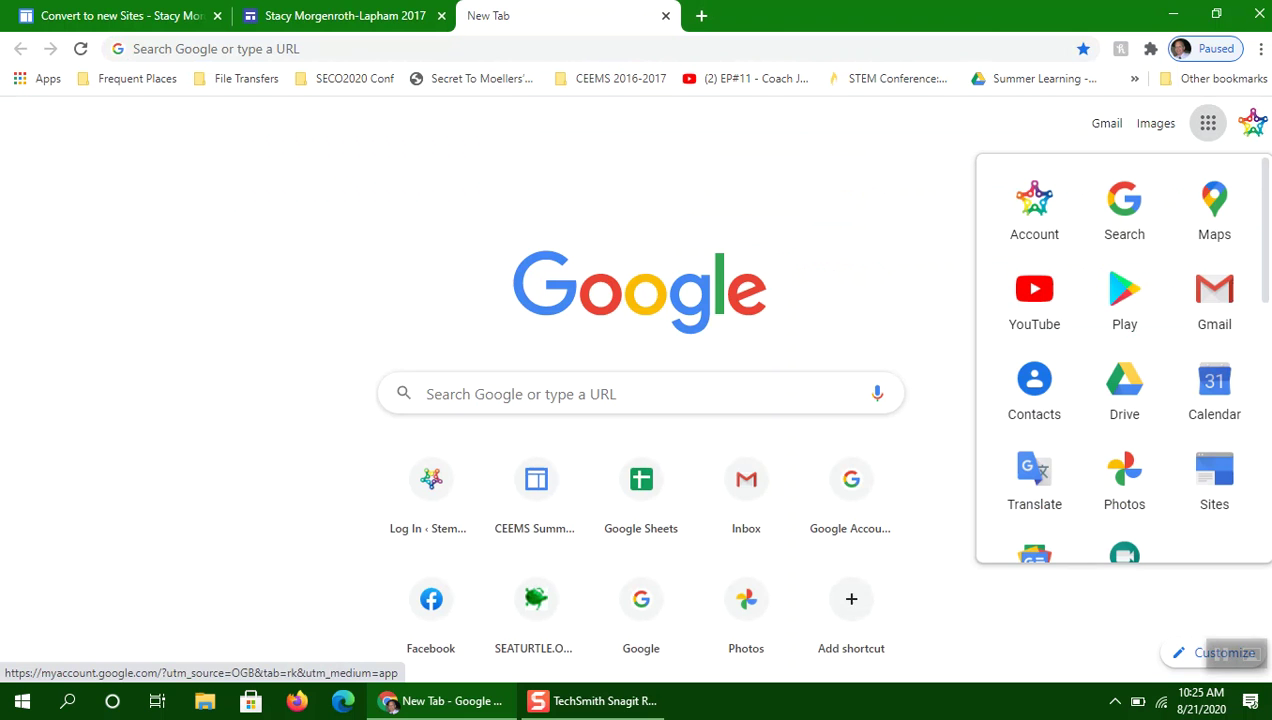
{"action": "left_click", "coordinate": [1124, 388]}
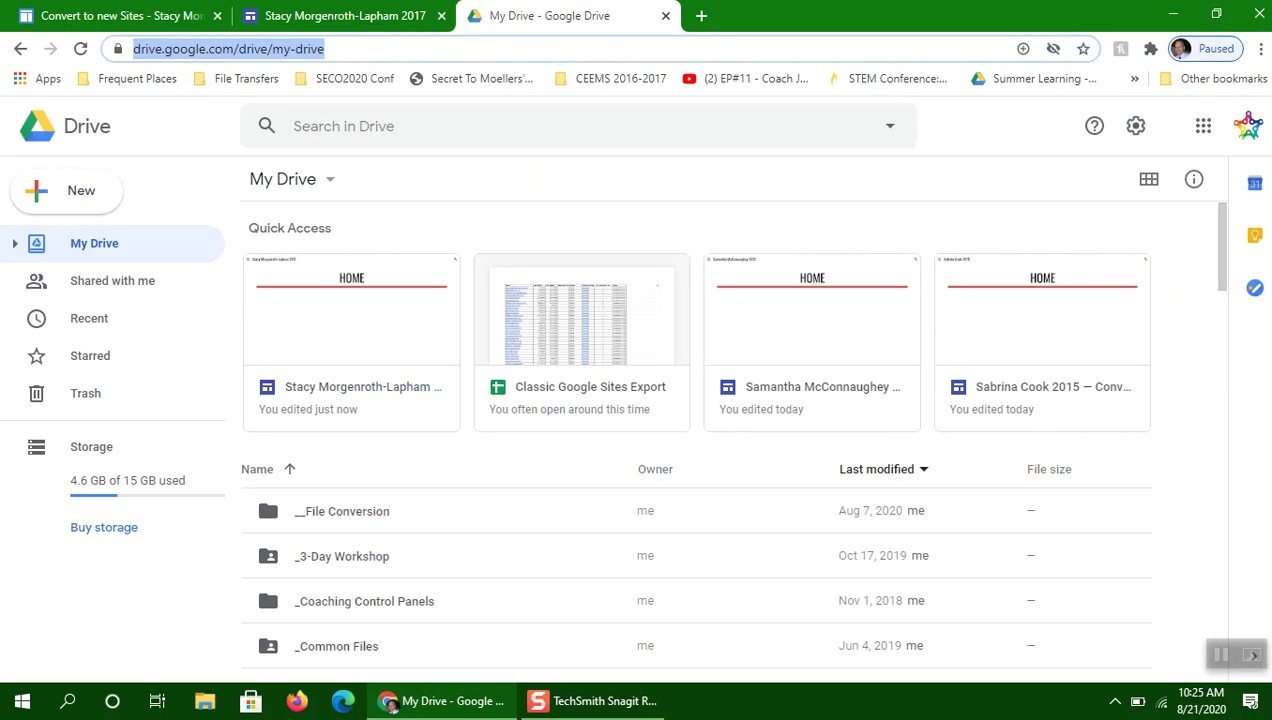
Sort My Drive by last modified and open the converted 2017 site's Attachments from Classic Sites folder.
{"action": "left_click", "coordinate": [923, 469]}
{"action": "left_click", "coordinate": [932, 517]}
{"action": "left_click", "coordinate": [932, 512]}
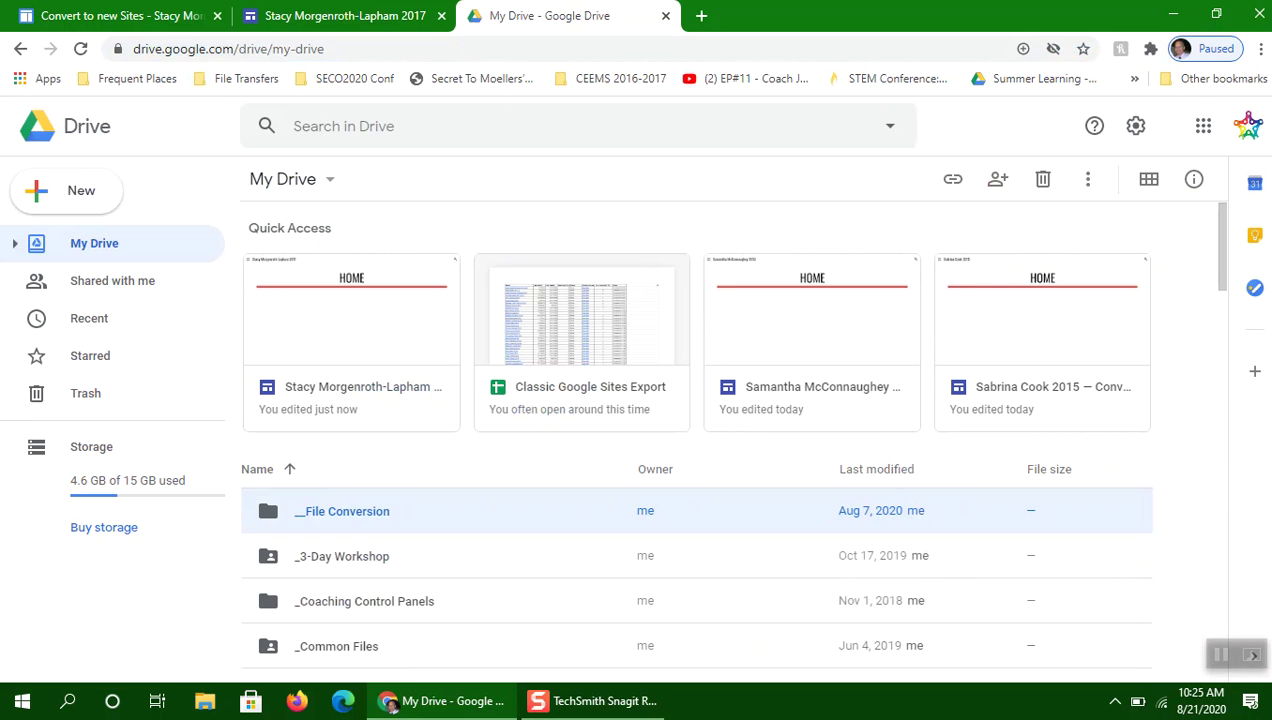
{"action": "left_click", "coordinate": [923, 469]}
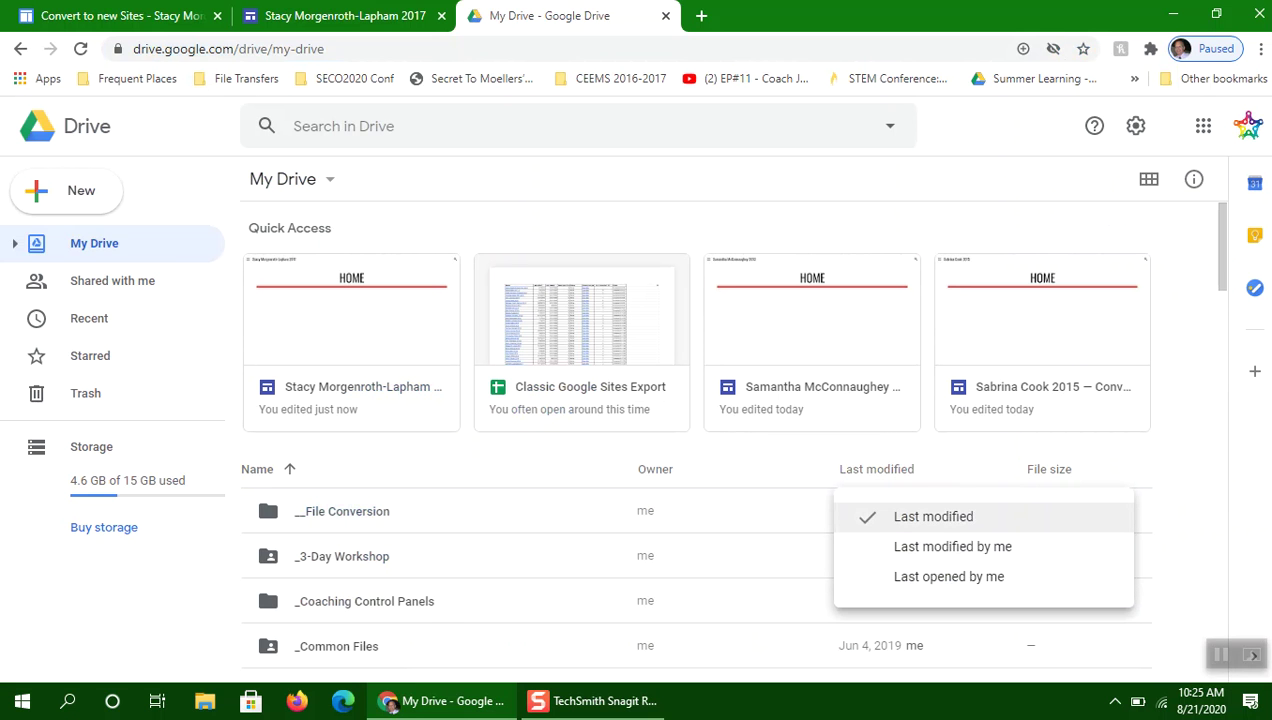
{"action": "left_click", "coordinate": [933, 516]}
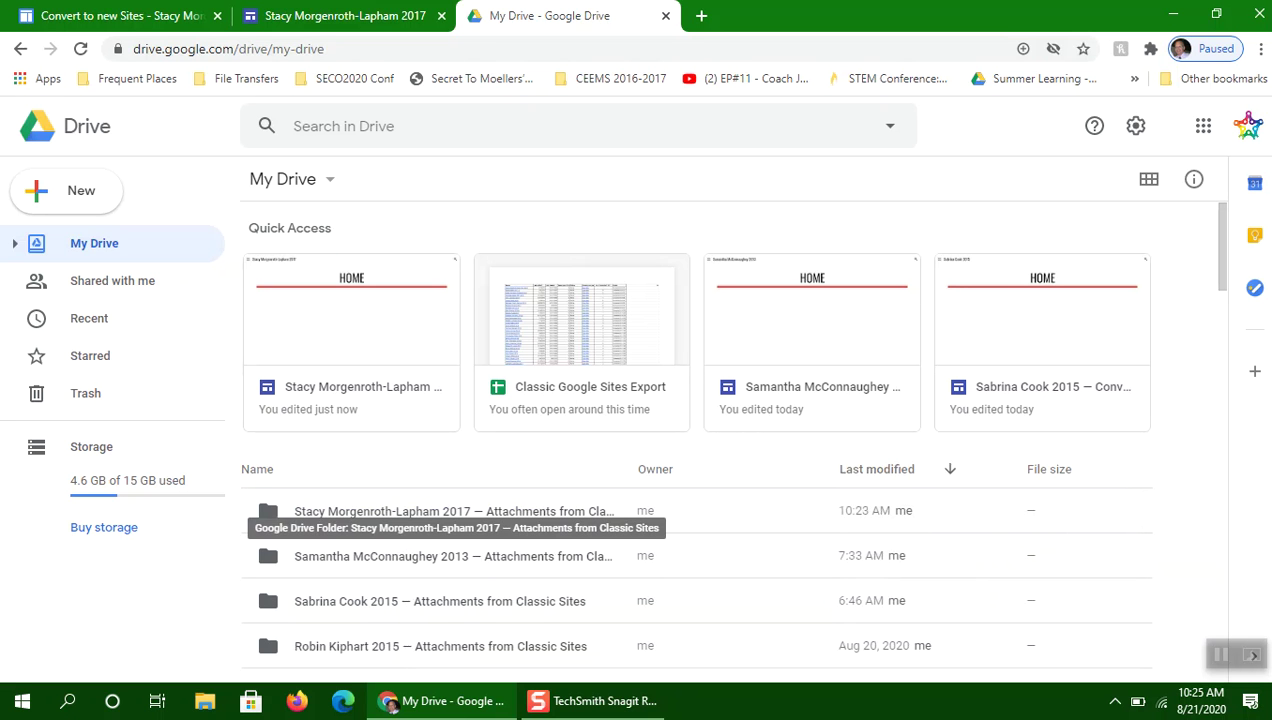
{"action": "double_click", "coordinate": [455, 511]}
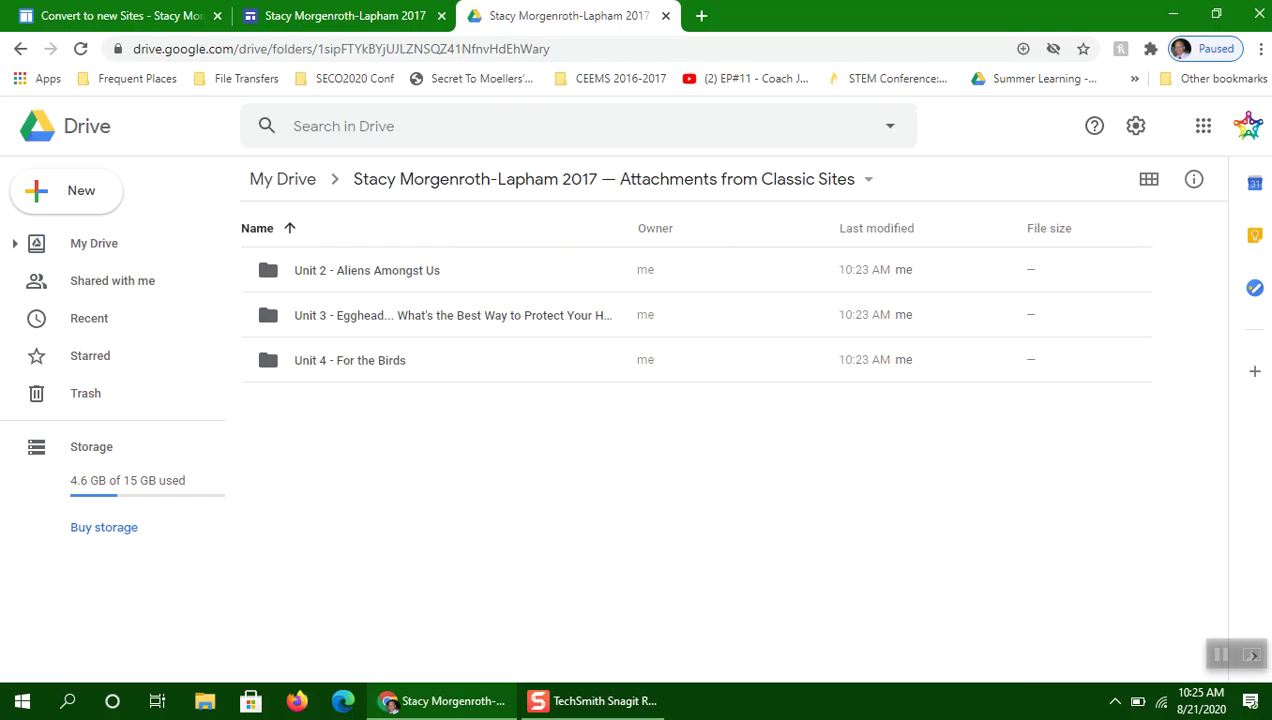
Review the Unit 2 page in the draft site from the bottom up to its title, then return to the Drive folder.
{"action": "left_click", "coordinate": [340, 16]}
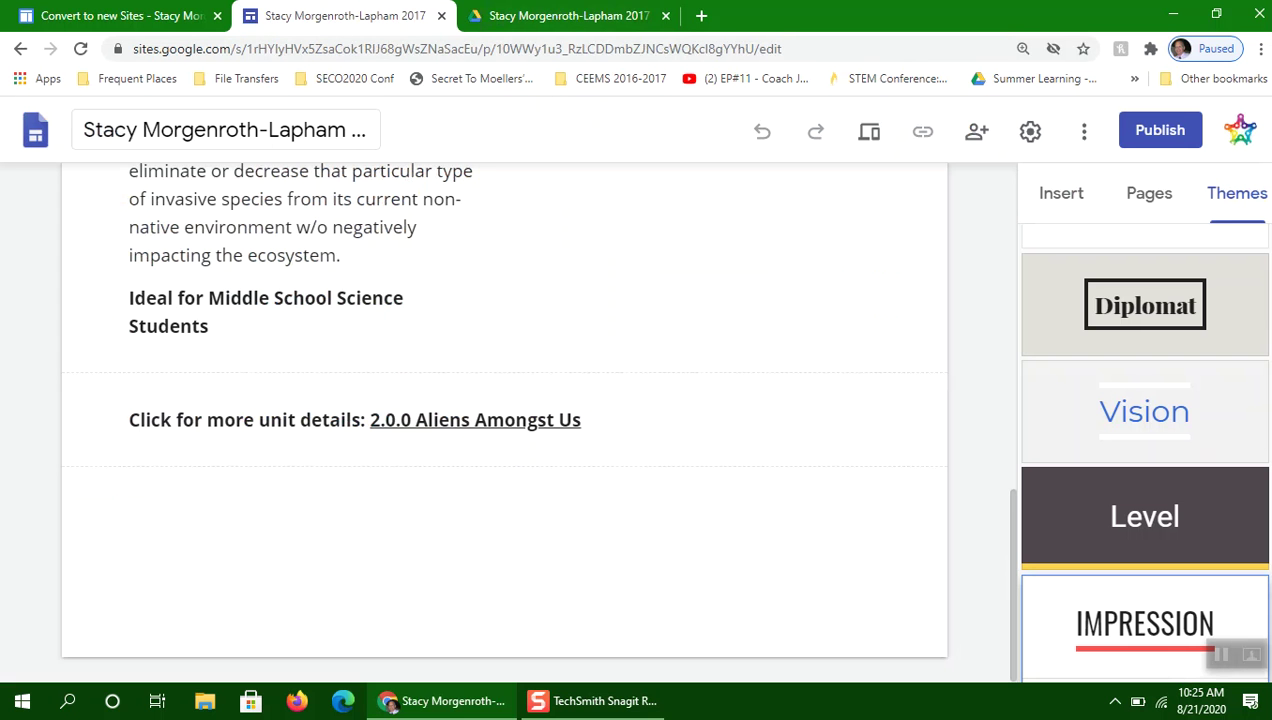
{"action": "scroll", "coordinate": [500, 420], "scroll_direction": "up", "scroll_amount": 3}
{"action": "scroll", "coordinate": [500, 420], "scroll_direction": "up", "scroll_amount": 5}
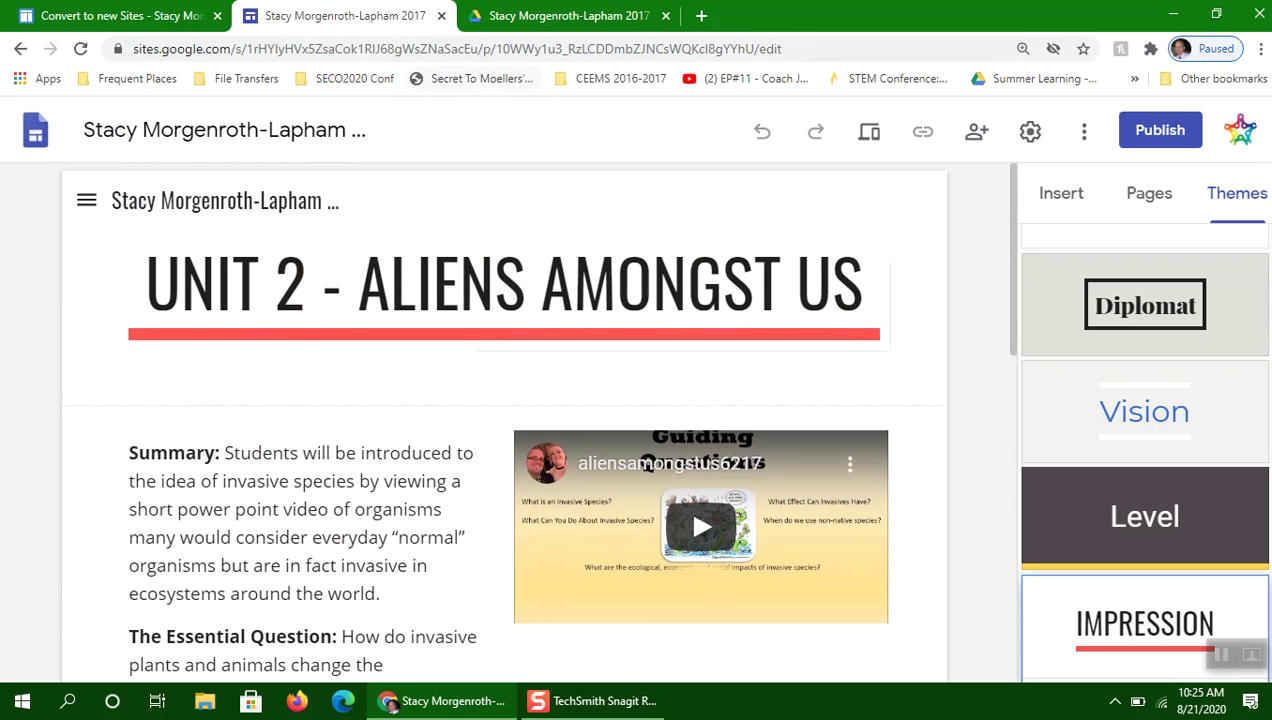
{"action": "left_click", "coordinate": [565, 16]}
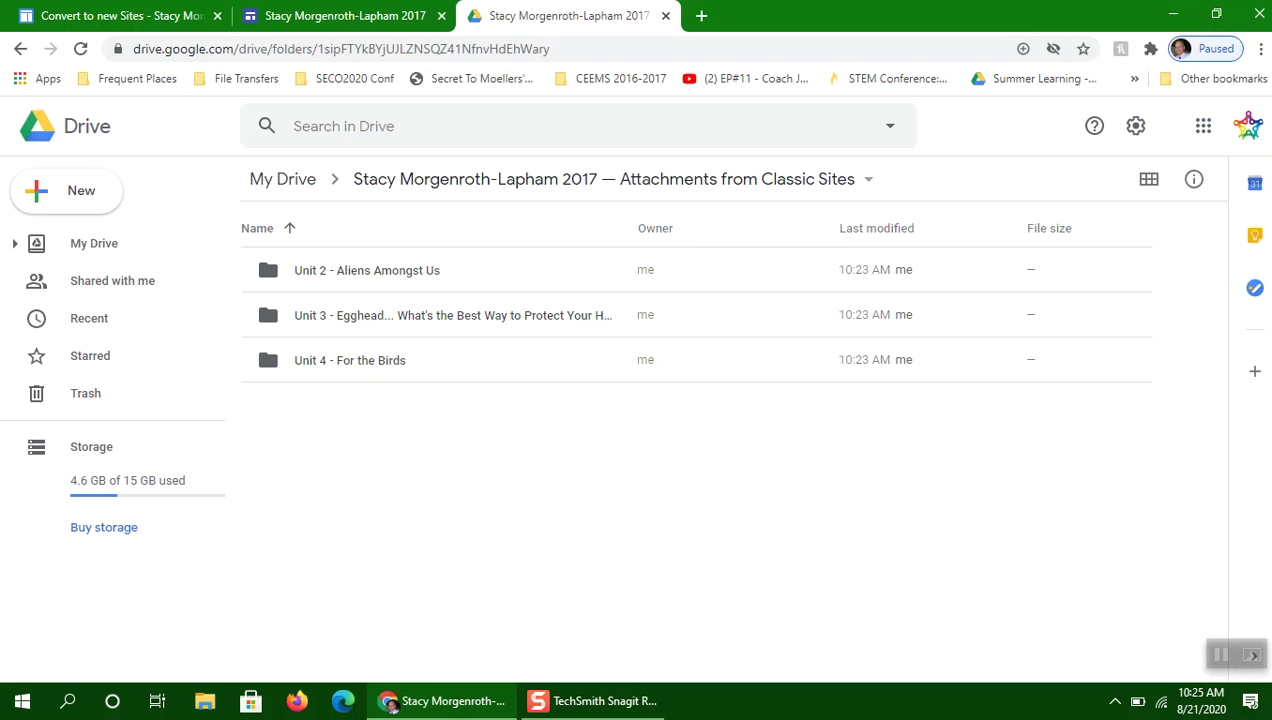
Share the Unit 2 - Aliens Amongst Us folder with anyone with the link as Viewer, and copy its link.
{"action": "left_click", "coordinate": [320, 270]}
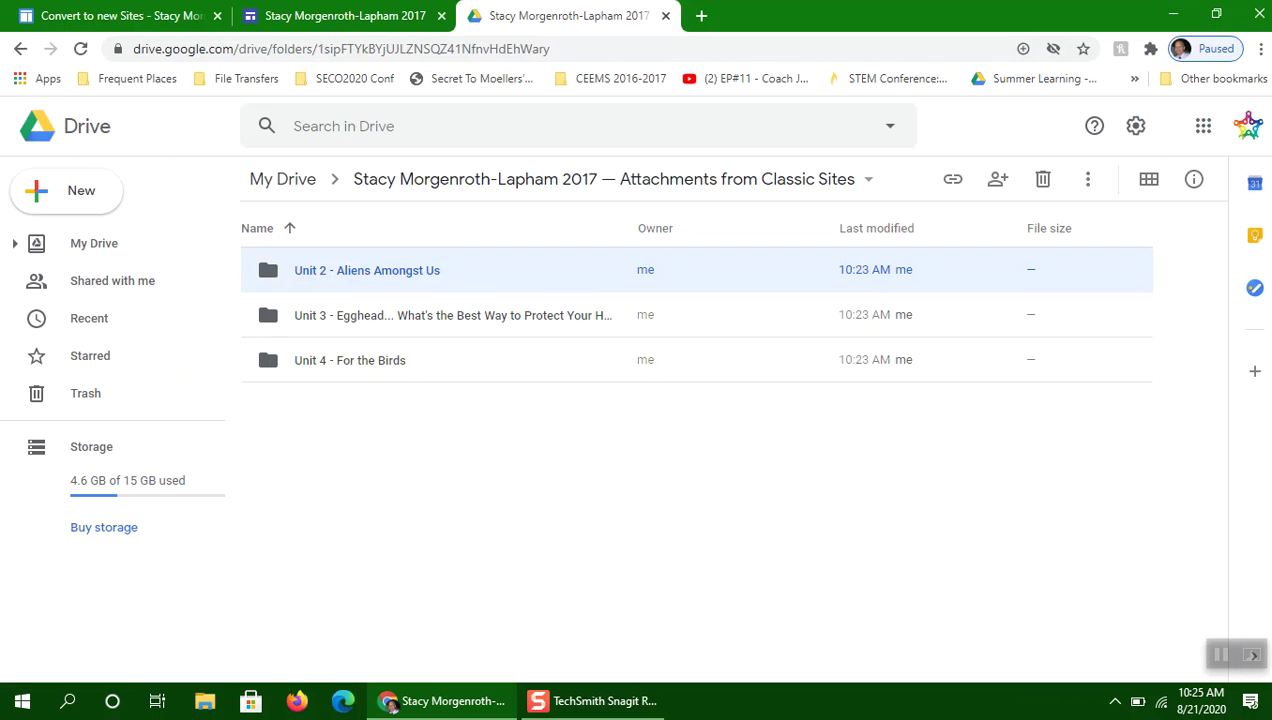
{"action": "right_click", "coordinate": [322, 264]}
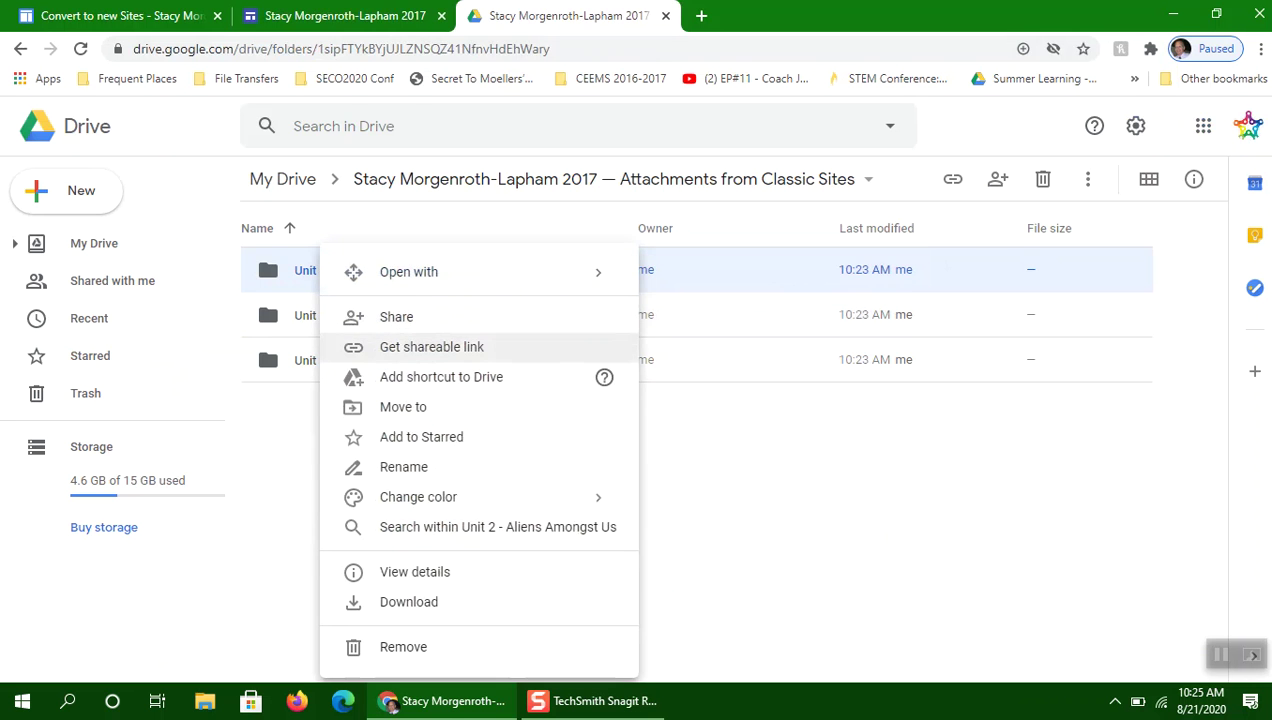
{"action": "left_click", "coordinate": [431, 346]}
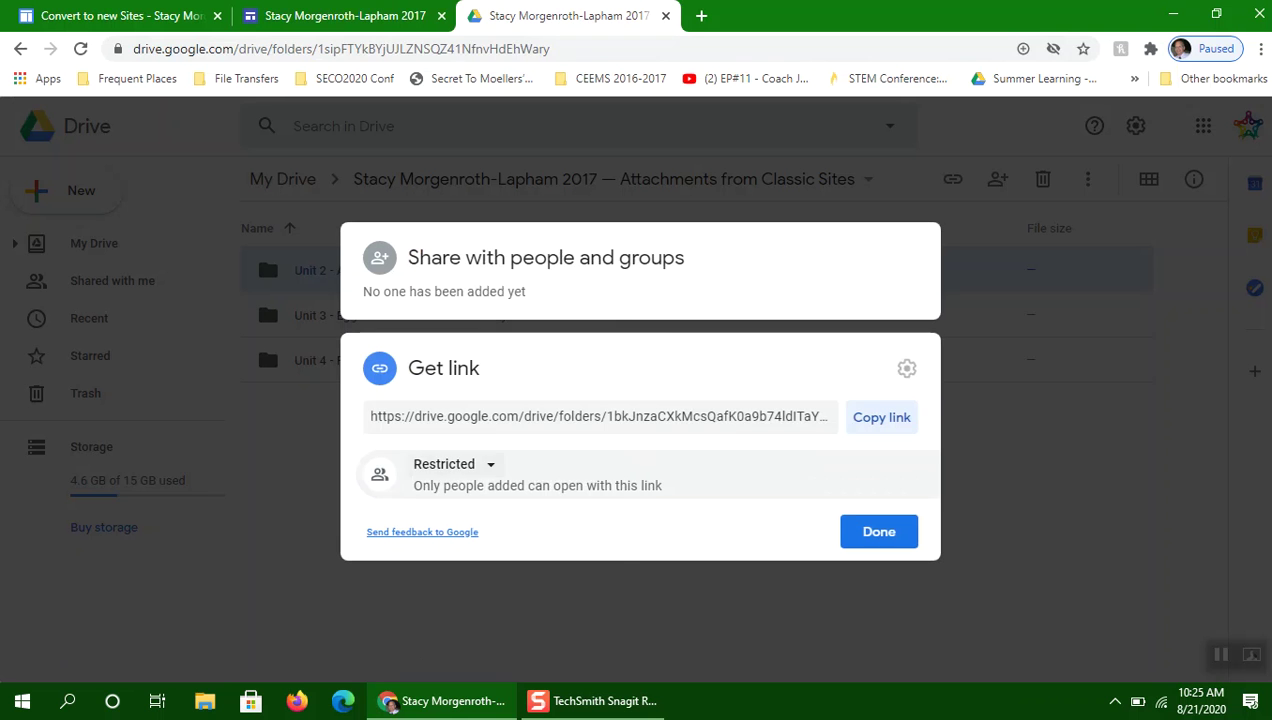
{"action": "left_click", "coordinate": [450, 464]}
{"action": "left_click", "coordinate": [528, 551]}
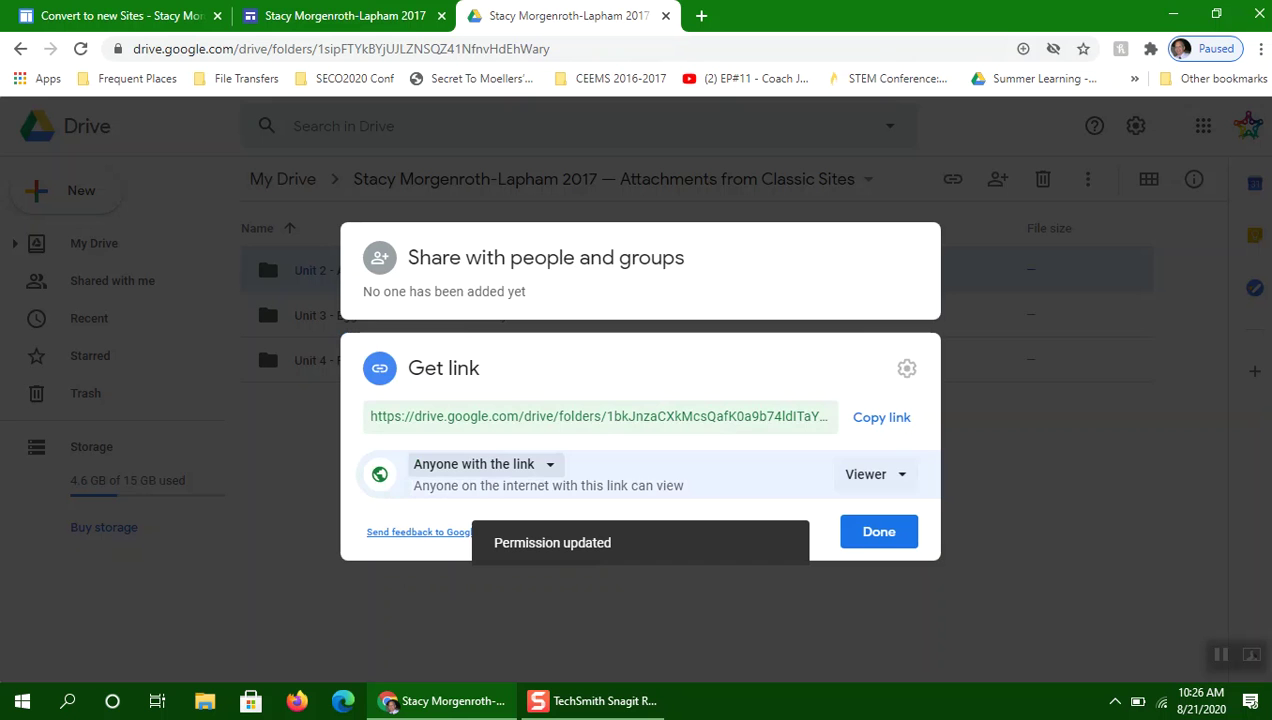
{"action": "left_click", "coordinate": [881, 417]}
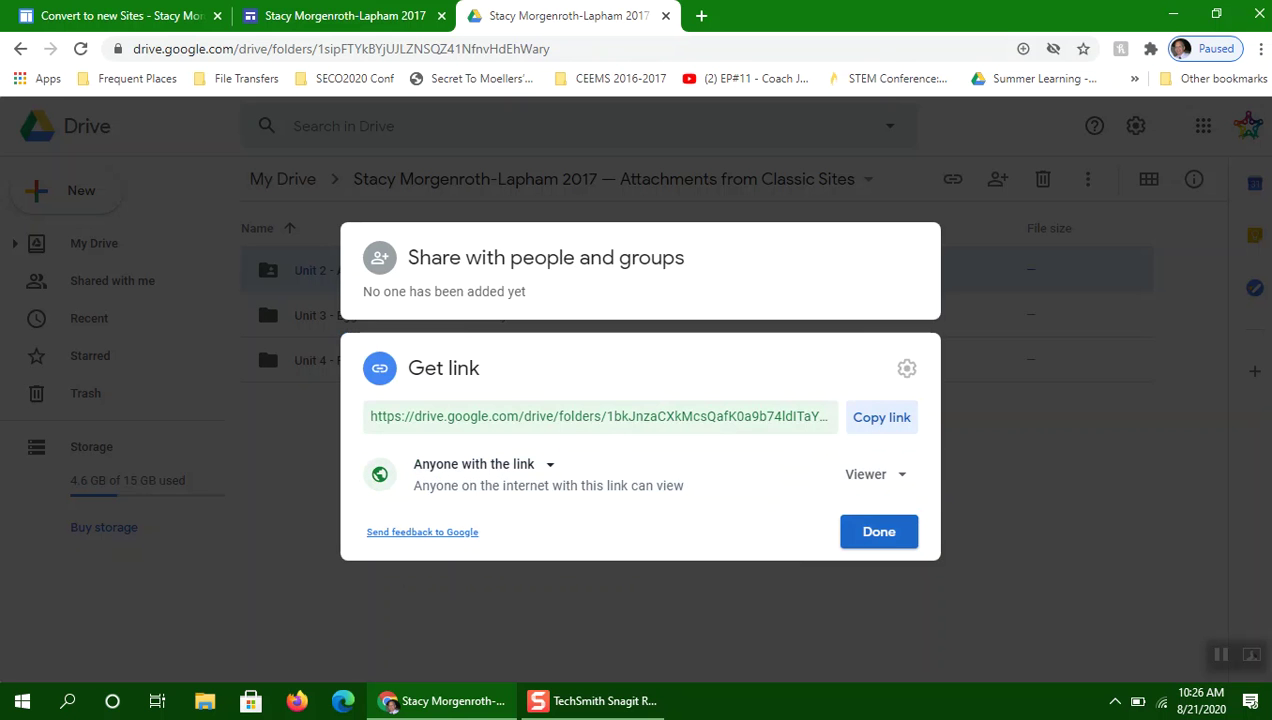
{"action": "left_click", "coordinate": [879, 531]}
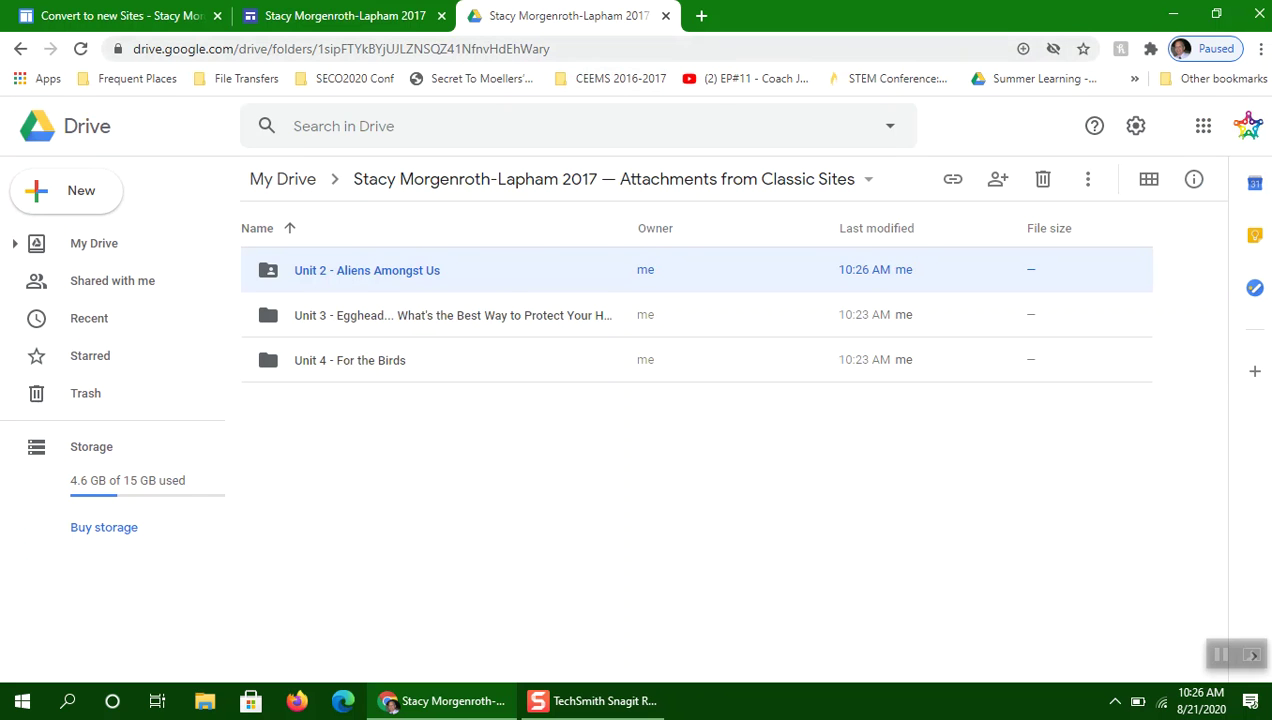
On the draft site's Unit 2 page, add the line "Link to Unit Files" below the unit details link.
{"action": "left_click", "coordinate": [345, 16]}
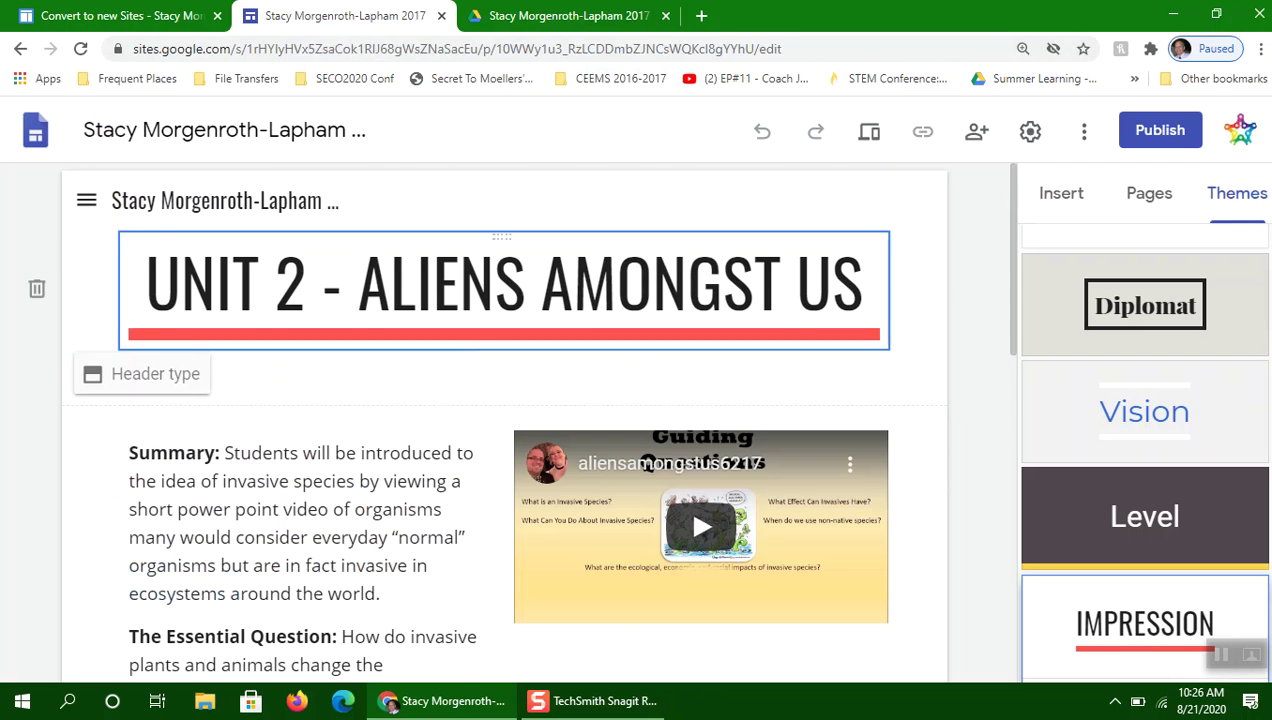
{"action": "scroll", "coordinate": [600, 320], "scroll_direction": "down", "scroll_amount": 5}
{"action": "scroll", "coordinate": [600, 420], "scroll_direction": "down", "scroll_amount": 4}
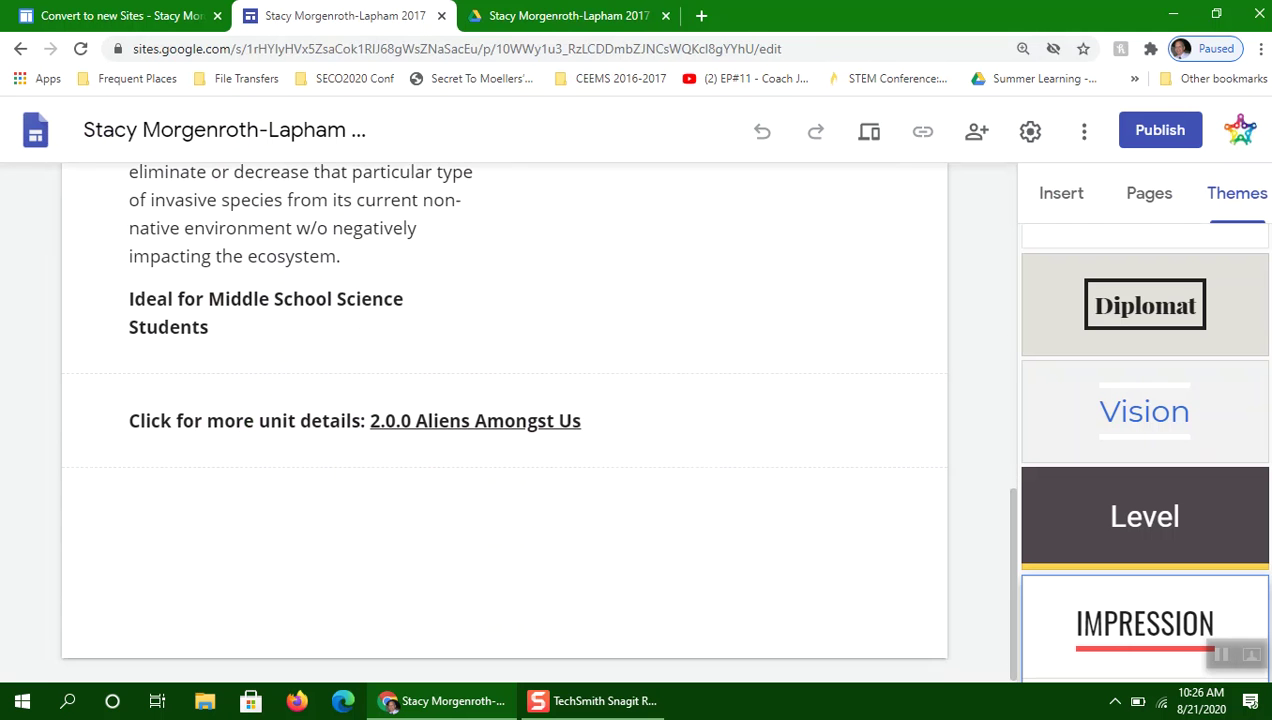
{"action": "left_click", "coordinate": [584, 421]}
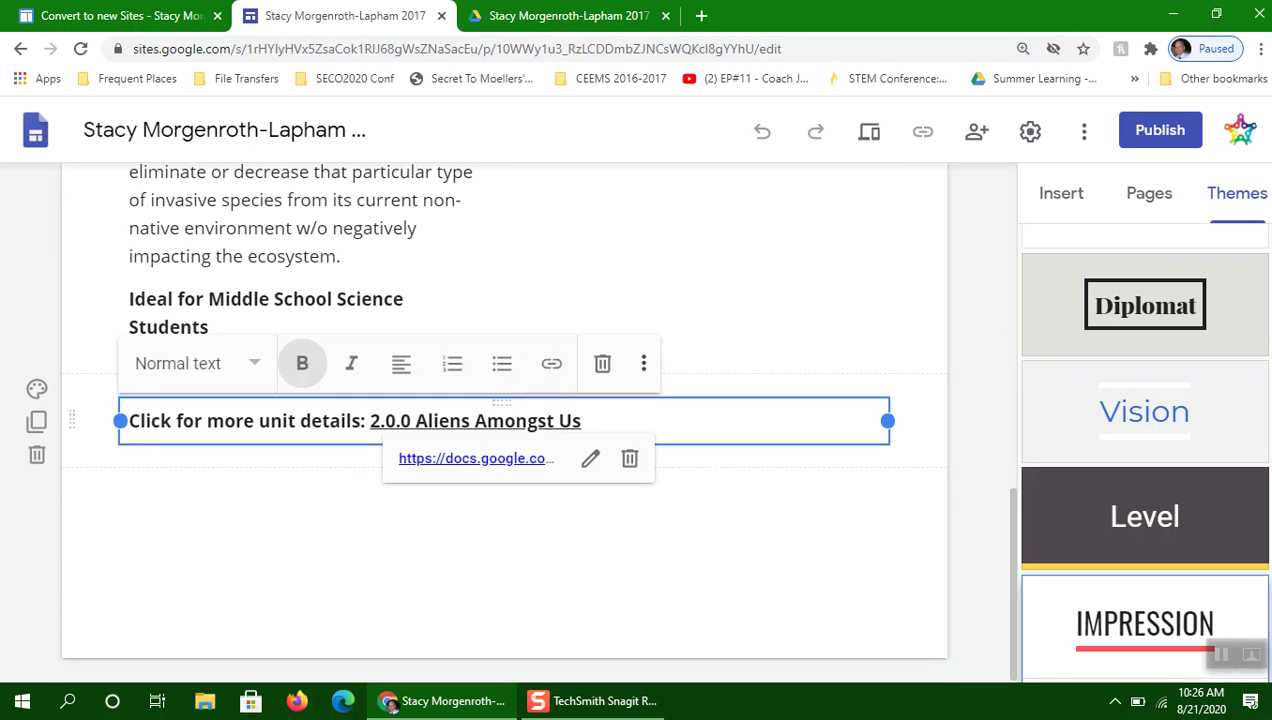
{"action": "key", "text": "Return"}
{"action": "type", "text": "Link to Unit Files"}
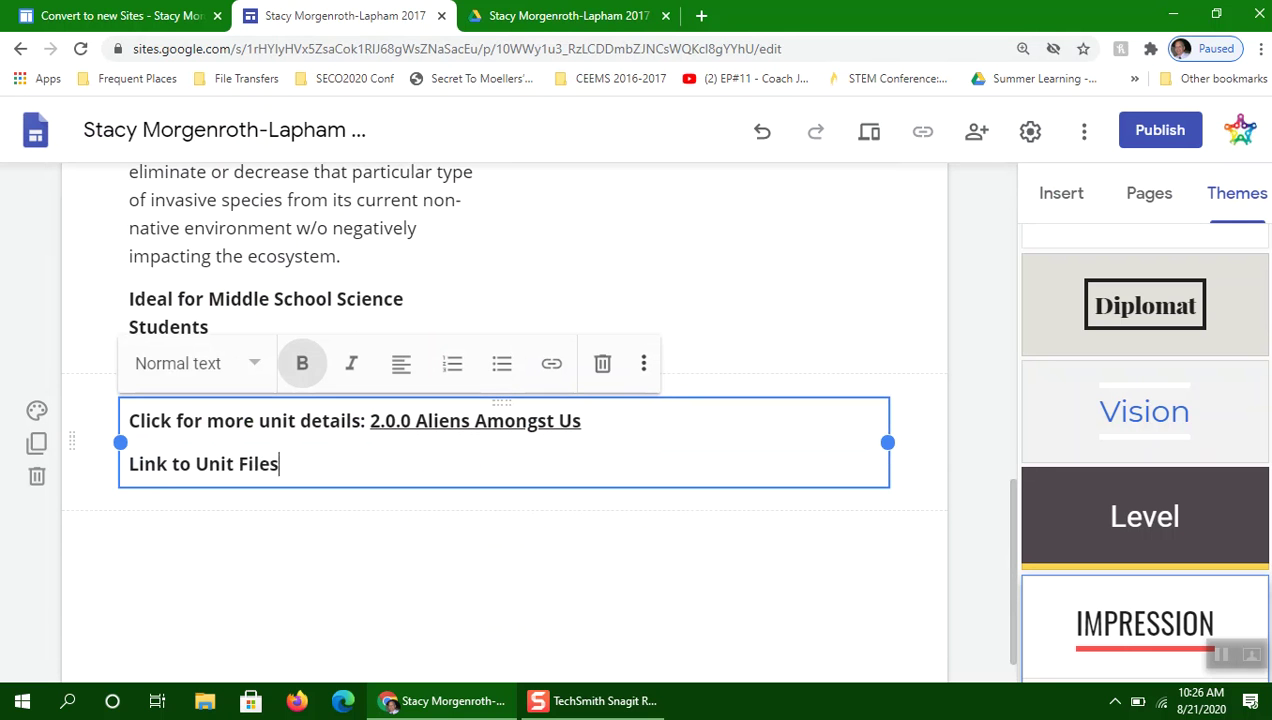
{"action": "key", "text": "ctrl+shift+Left"}
{"action": "key", "text": "ctrl+shift+Left"}
{"action": "key", "text": "ctrl+shift+Left"}
{"action": "key", "text": "ctrl+shift+Left"}
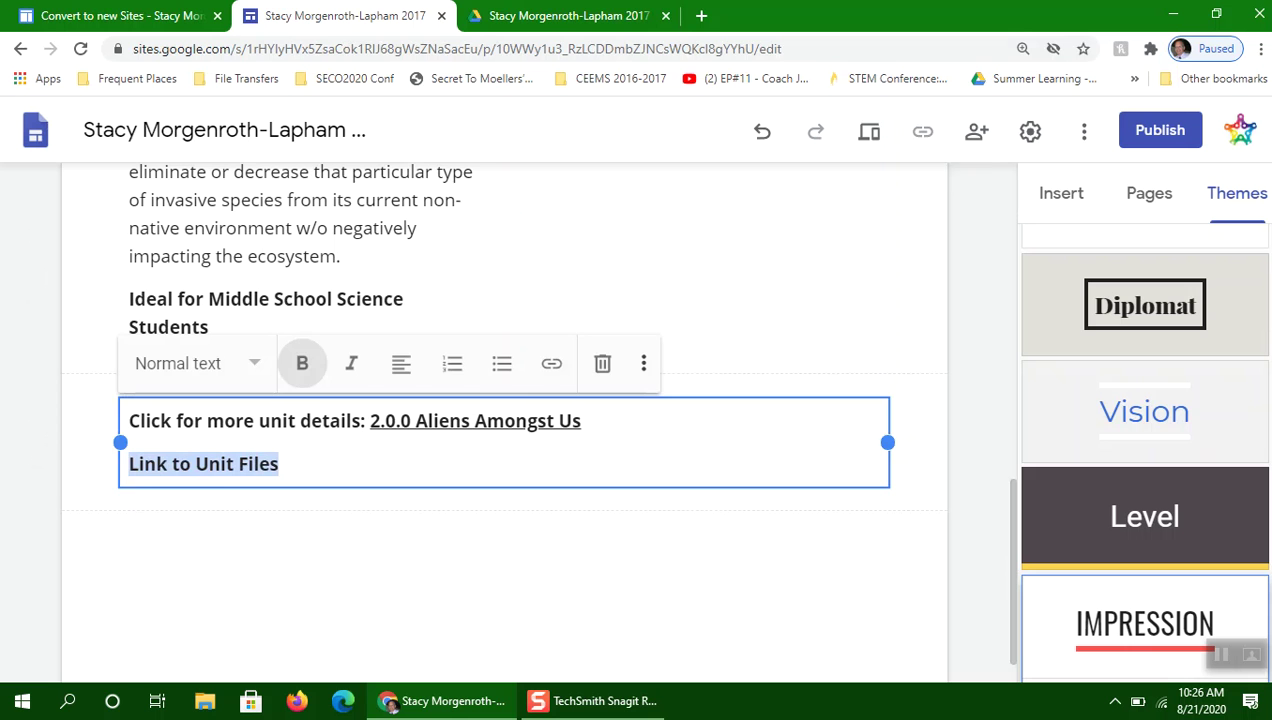
{"action": "left_click", "coordinate": [922, 132]}
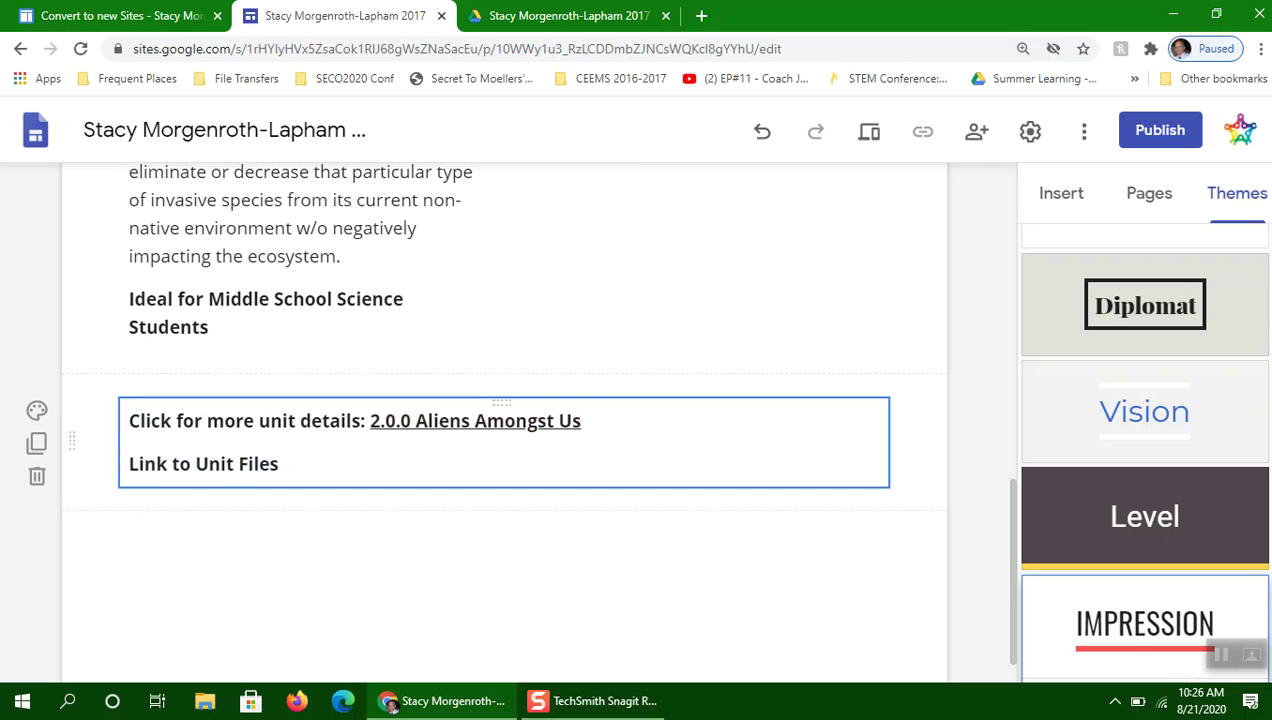
Link the "Link to Unit Files" text on the Unit 2 page to the copied Unit 2 folder address.
{"action": "left_click", "coordinate": [280, 464]}
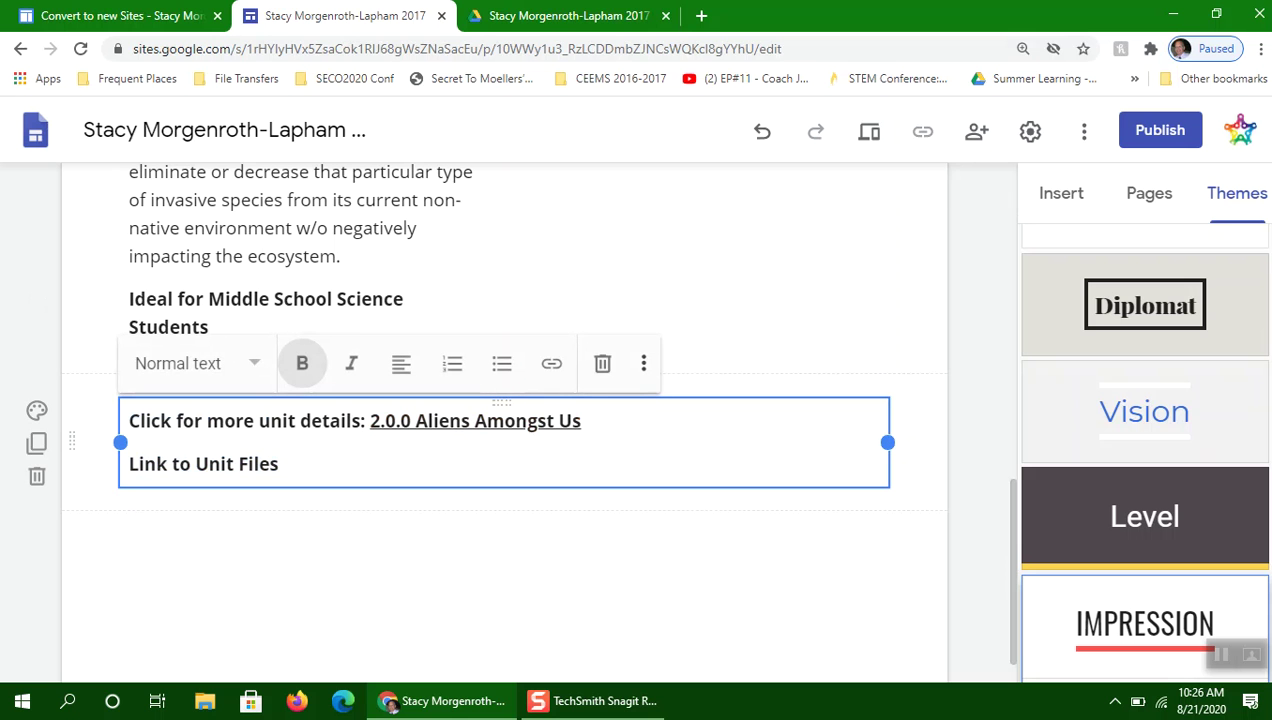
{"action": "key", "text": "shift+Left"}
{"action": "key", "text": "shift+Left"}
{"action": "key", "text": "shift+Left"}
{"action": "key", "text": "shift+Left"}
{"action": "key", "text": "shift+Left"}
{"action": "key", "text": "shift+Left"}
{"action": "key", "text": "shift+Left"}
{"action": "key", "text": "shift+Left"}
{"action": "key", "text": "shift+Left"}
{"action": "key", "text": "shift+Left"}
{"action": "key", "text": "shift+Left"}
{"action": "key", "text": "shift+Left"}
{"action": "key", "text": "shift+Left"}
{"action": "key", "text": "shift+Left"}
{"action": "key", "text": "shift+Left"}
{"action": "key", "text": "shift+Left"}
{"action": "key", "text": "shift+Left"}
{"action": "key", "text": "shift+Left"}
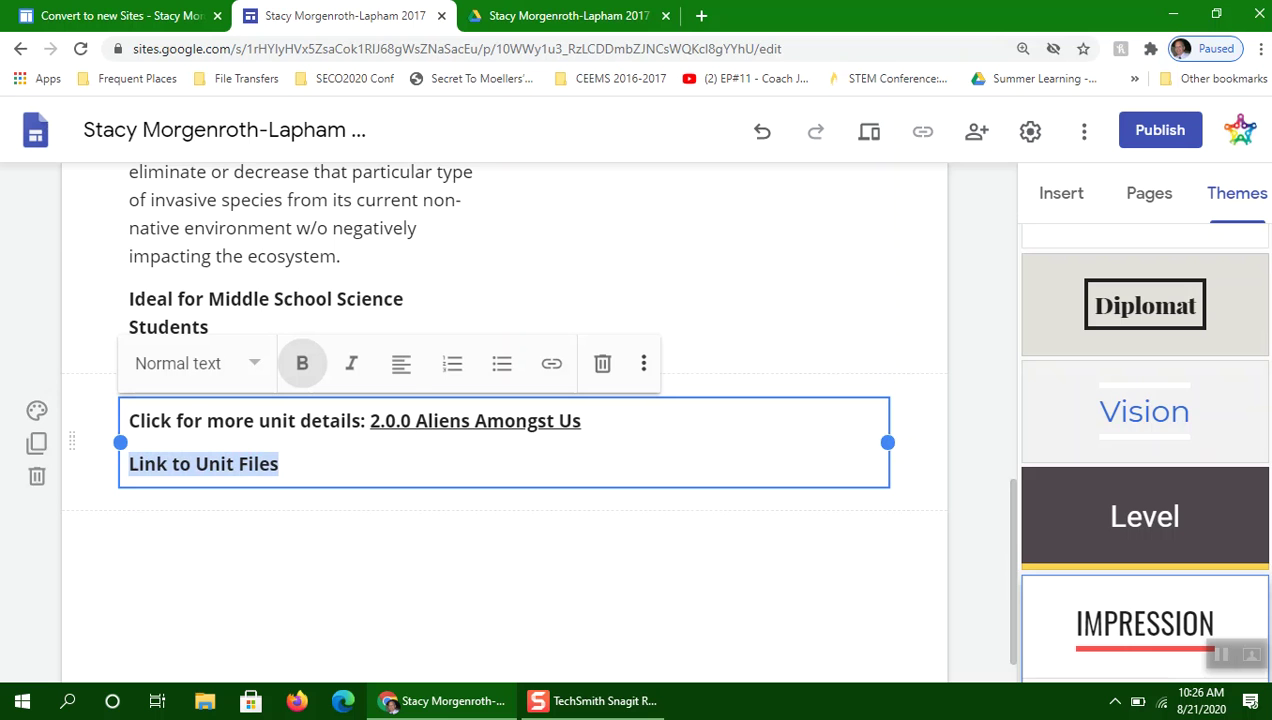
{"action": "key", "text": "ctrl+k"}
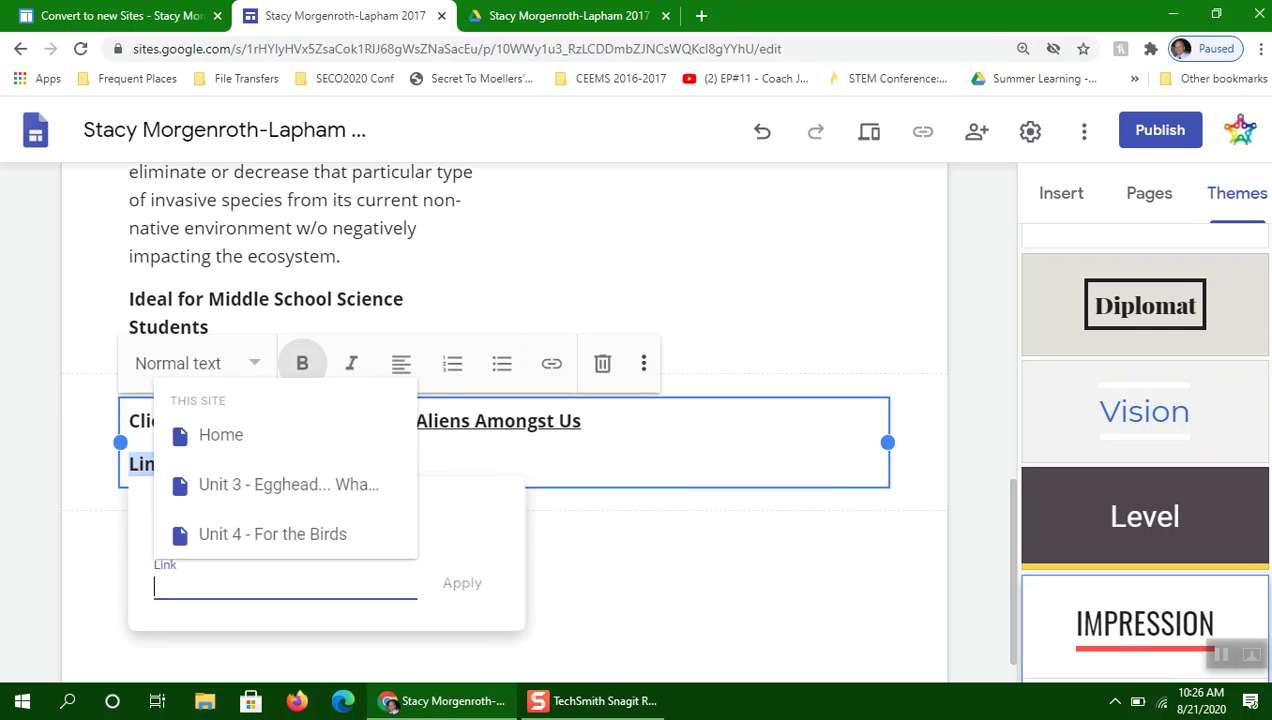
{"action": "key", "text": "ctrl+v"}
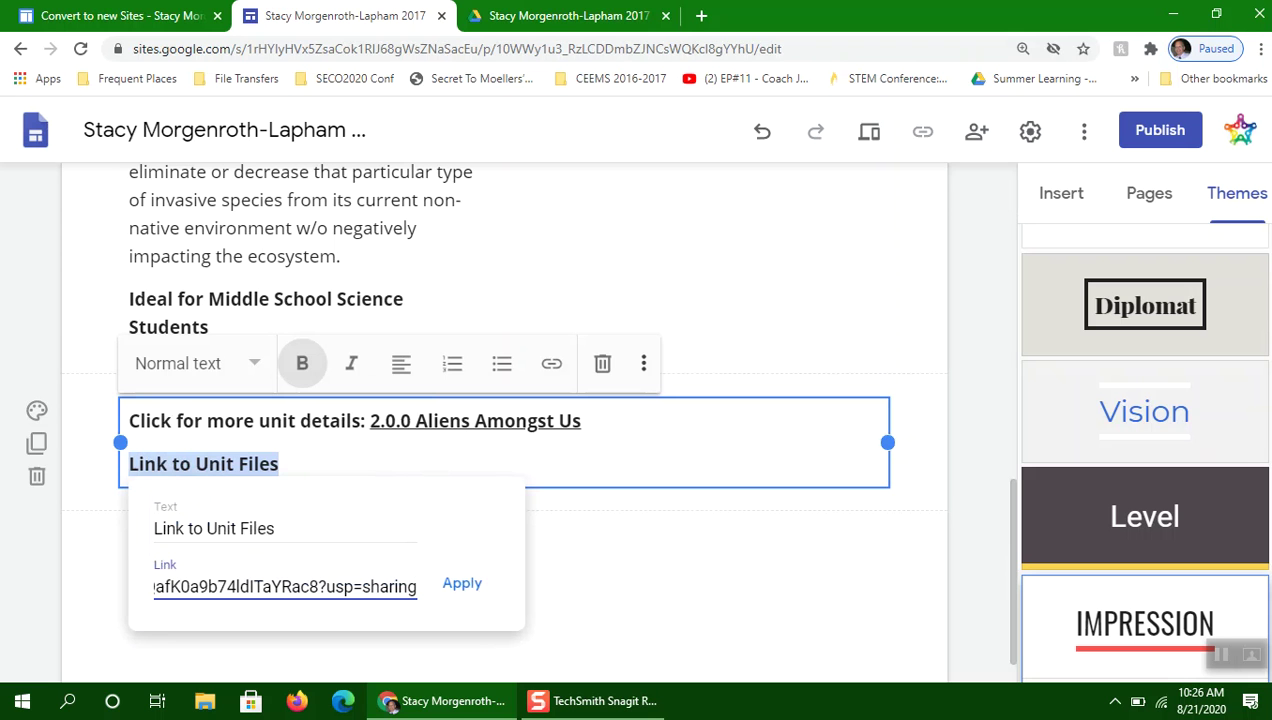
{"action": "left_click", "coordinate": [462, 583]}
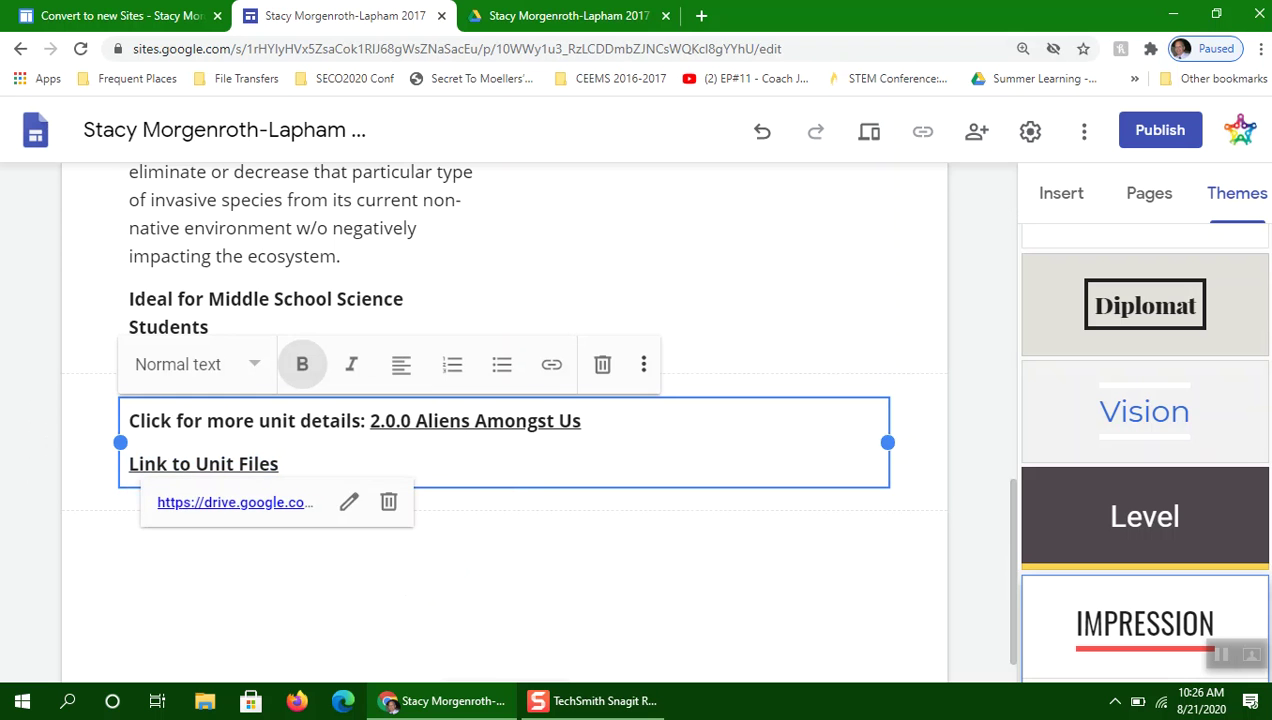
{"action": "left_click", "coordinate": [462, 583]}
Test the Unit 2 page's "Link to Unit Files" link, then close the opened Drive folder and return to the draft site.
{"action": "left_click", "coordinate": [220, 463]}
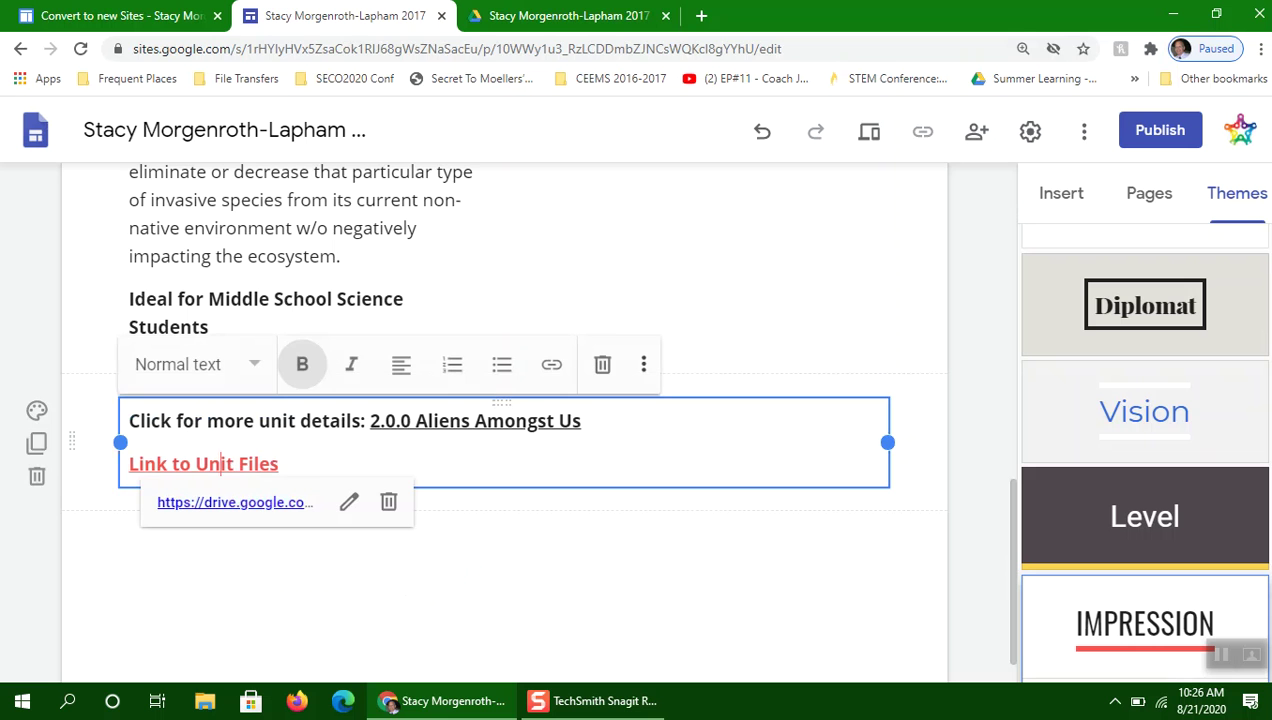
{"action": "left_click", "coordinate": [235, 503]}
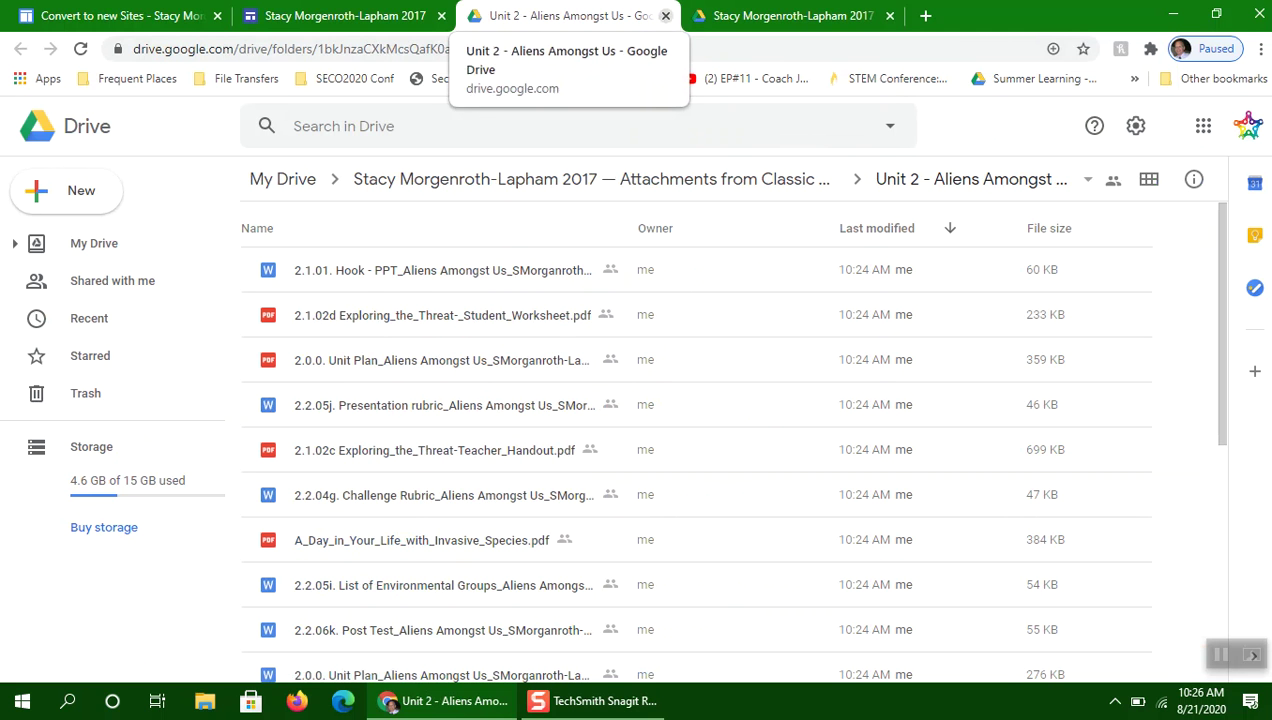
{"action": "left_click", "coordinate": [665, 15]}
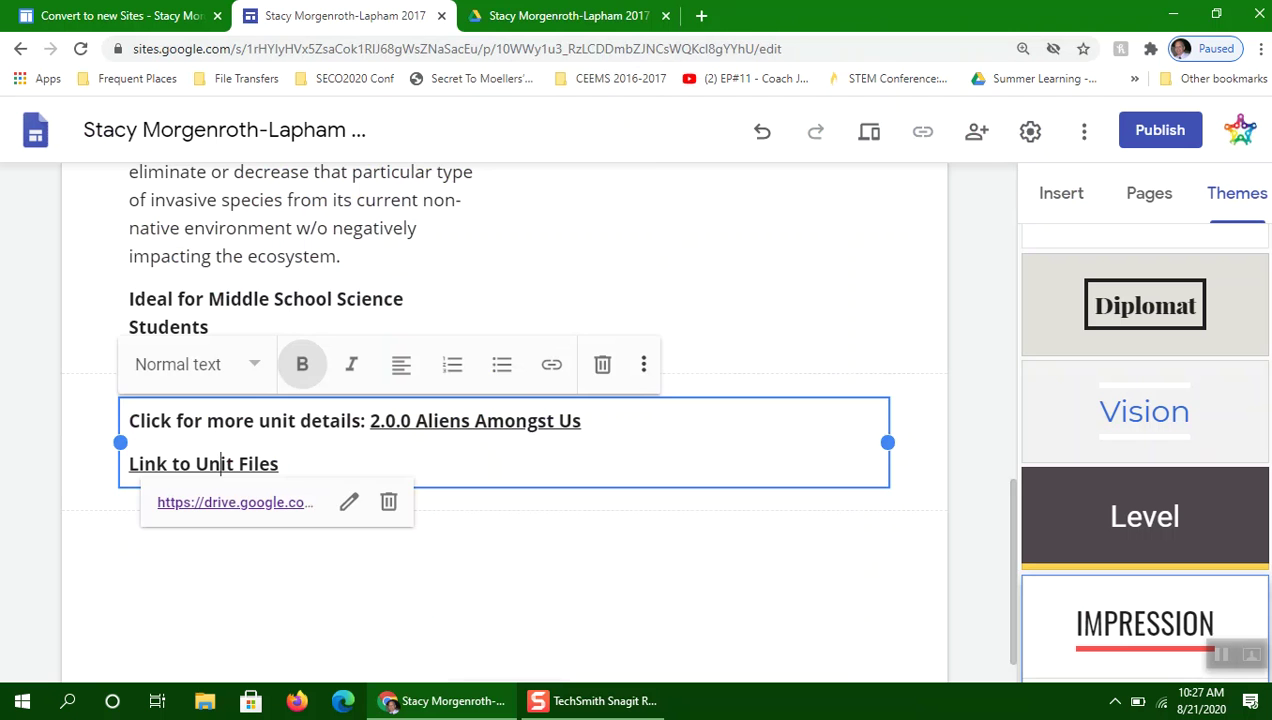
{"action": "left_click", "coordinate": [505, 600]}
On the draft site's Unit 3 - Egghead page, add the line "Link to Unit Files" below the unit details link.
{"action": "scroll", "coordinate": [505, 420], "scroll_direction": "up", "scroll_amount": 10}
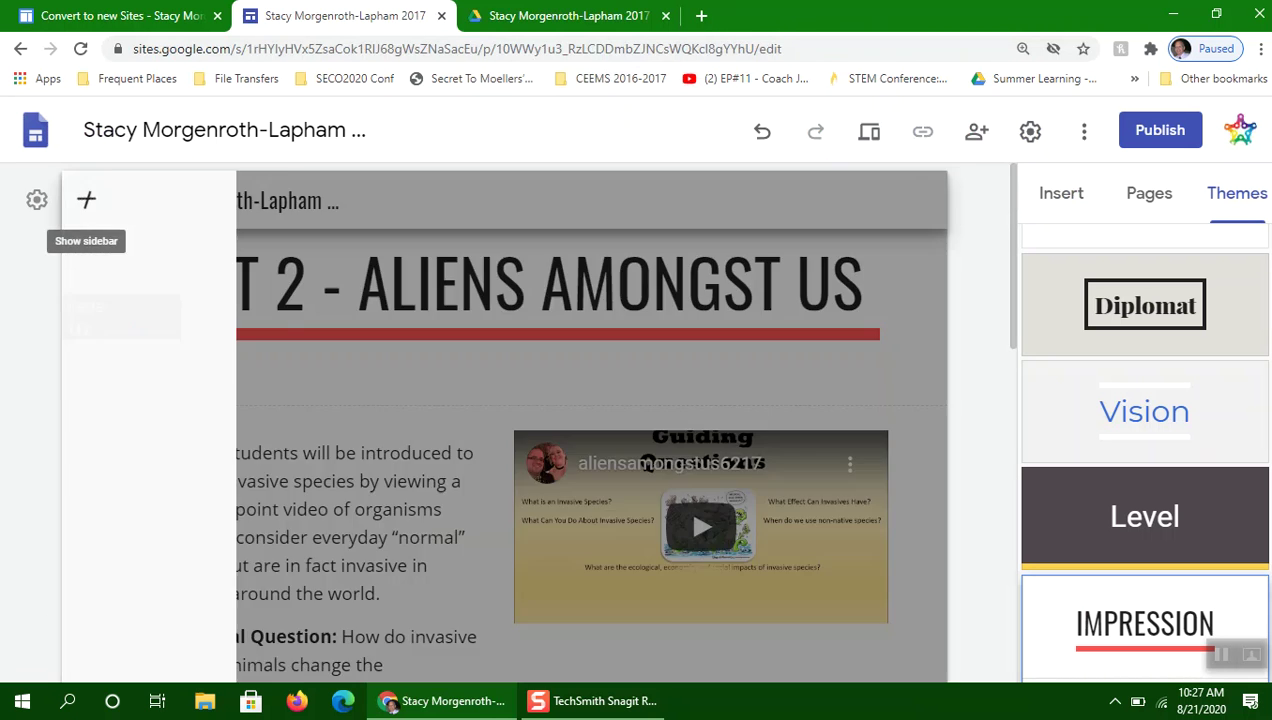
{"action": "left_click", "coordinate": [86, 200]}
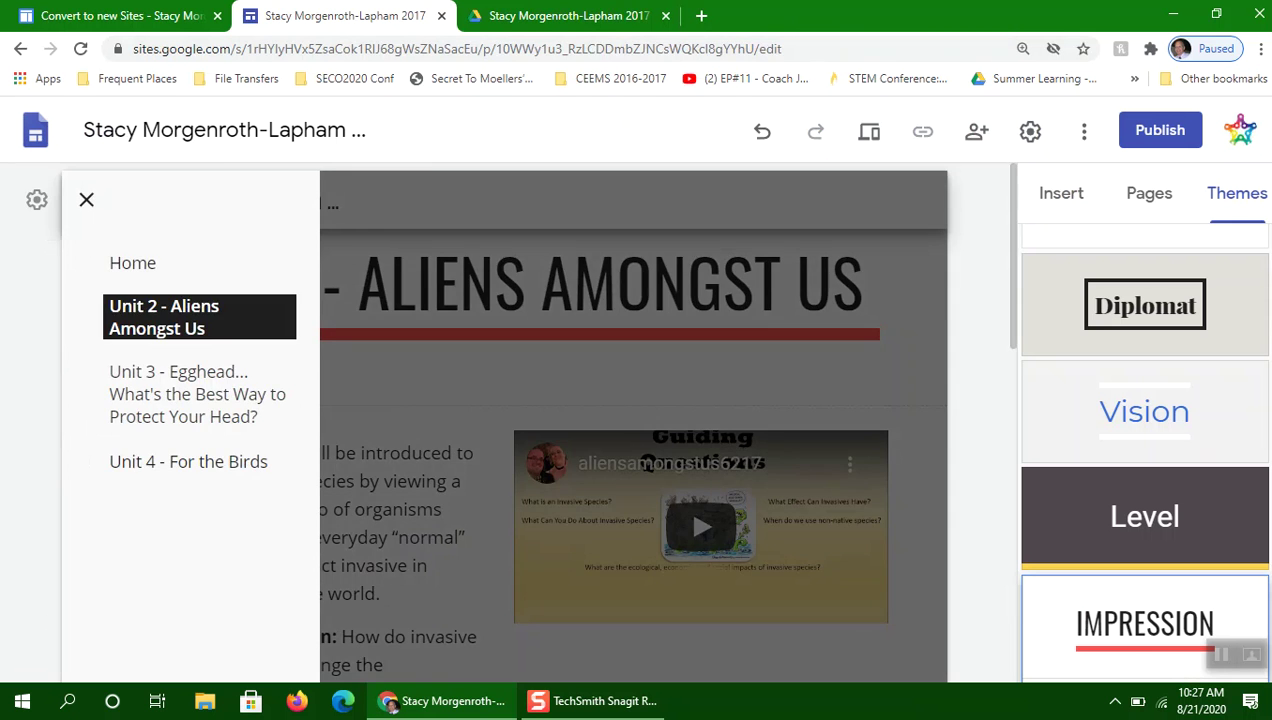
{"action": "left_click", "coordinate": [178, 380]}
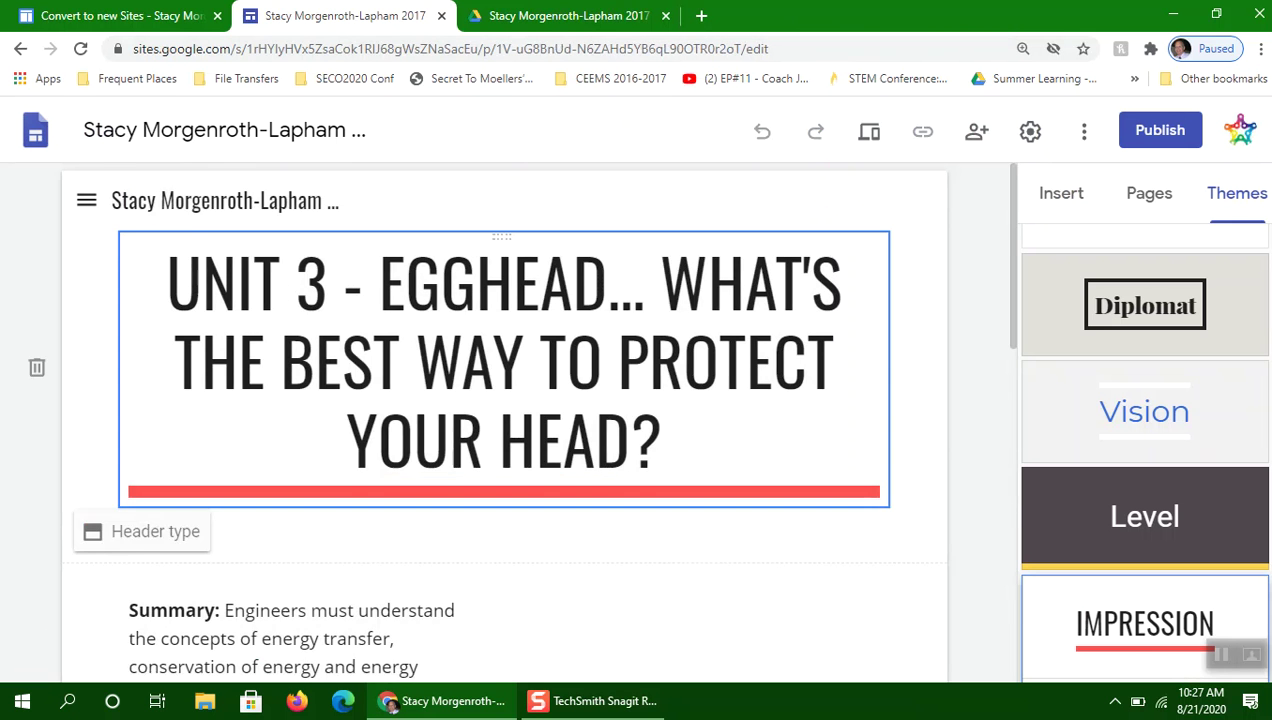
{"action": "scroll", "coordinate": [505, 420], "scroll_direction": "down", "scroll_amount": 8}
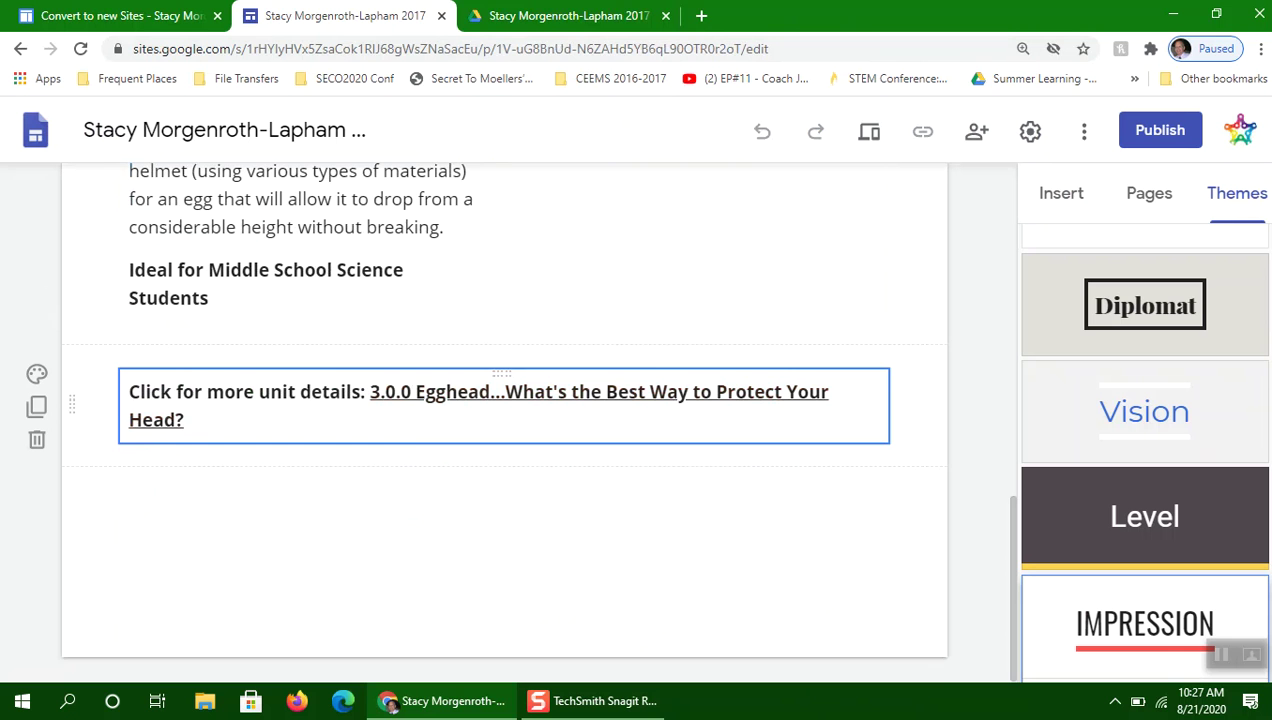
{"action": "left_click", "coordinate": [187, 420]}
{"action": "key", "text": "Return"}
{"action": "type", "text": "Link "}
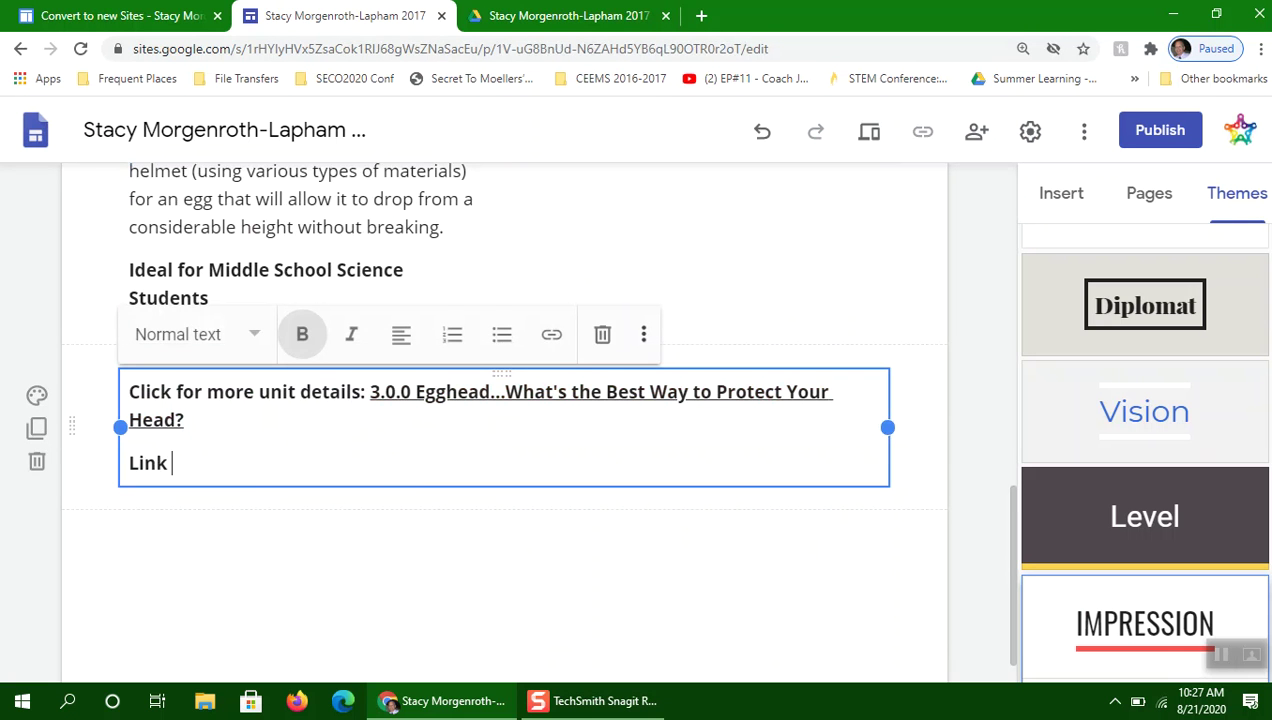
{"action": "type", "text": "to Unit Files"}
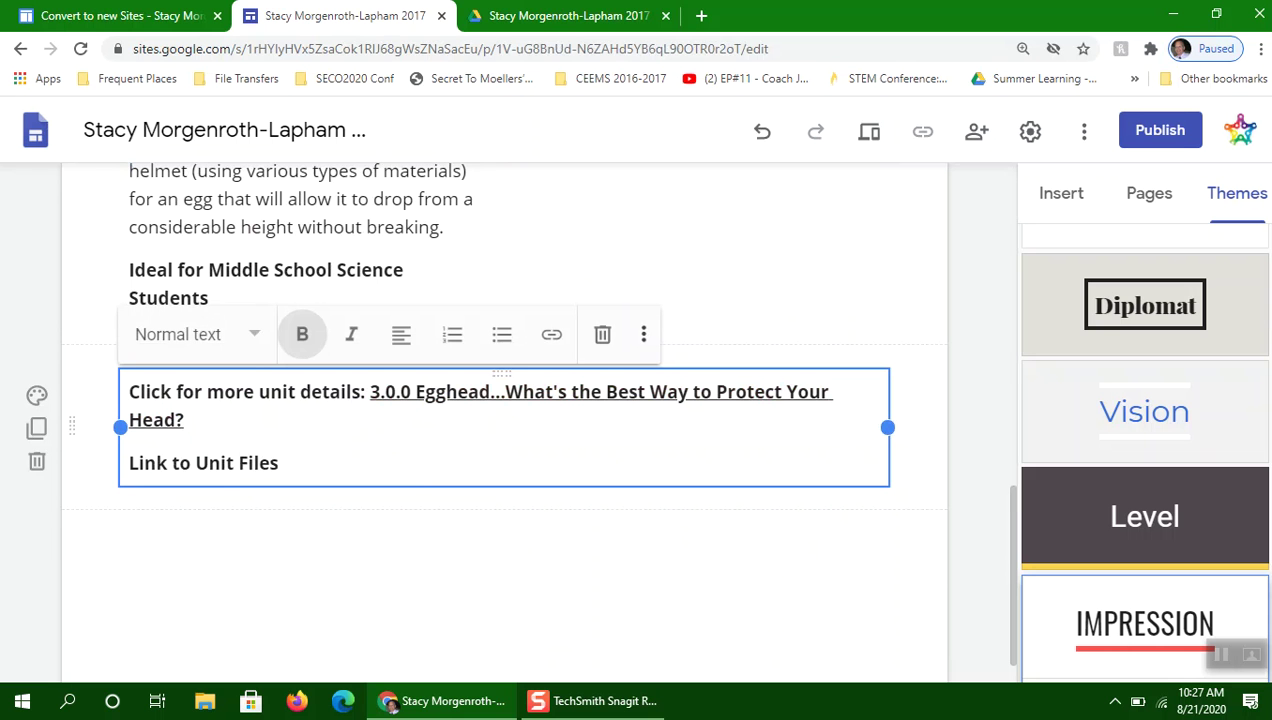
In Drive, share the Unit 3 - Egghead folder with anyone with the link as Viewer, and copy its link.
{"action": "key", "text": "ctrl+Tab"}
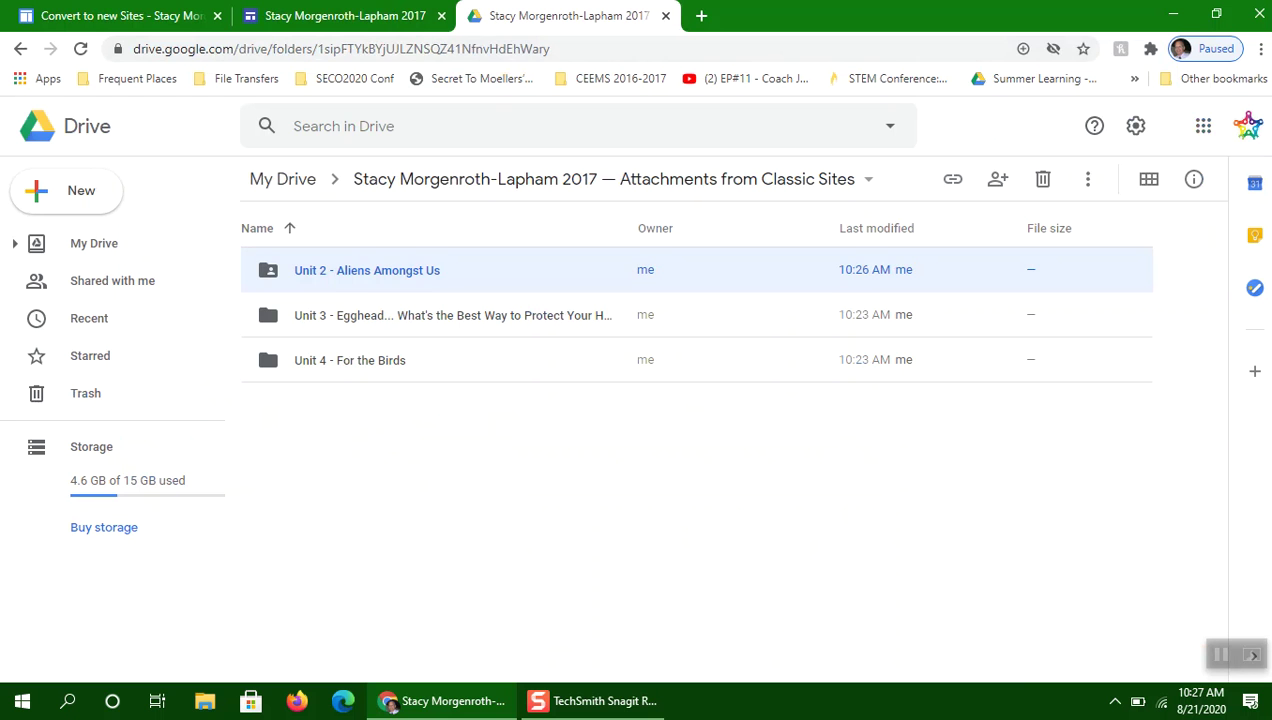
{"action": "left_click", "coordinate": [453, 315]}
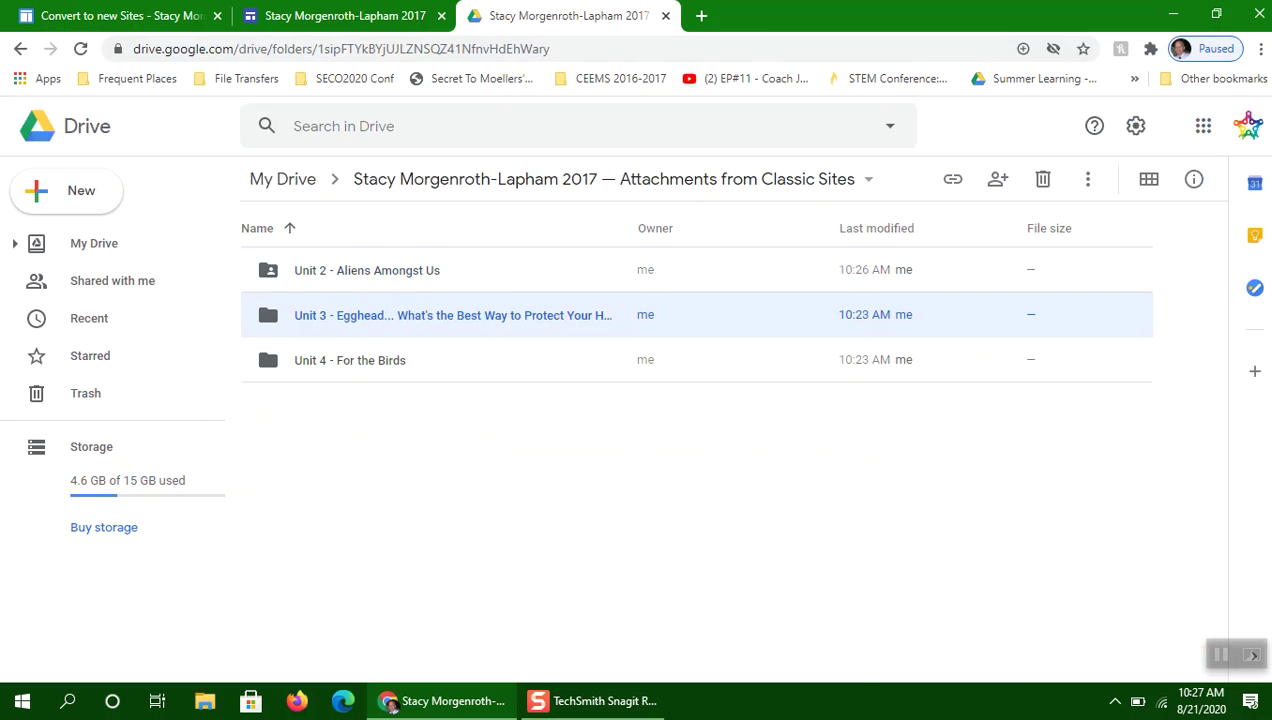
{"action": "right_click", "coordinate": [445, 315]}
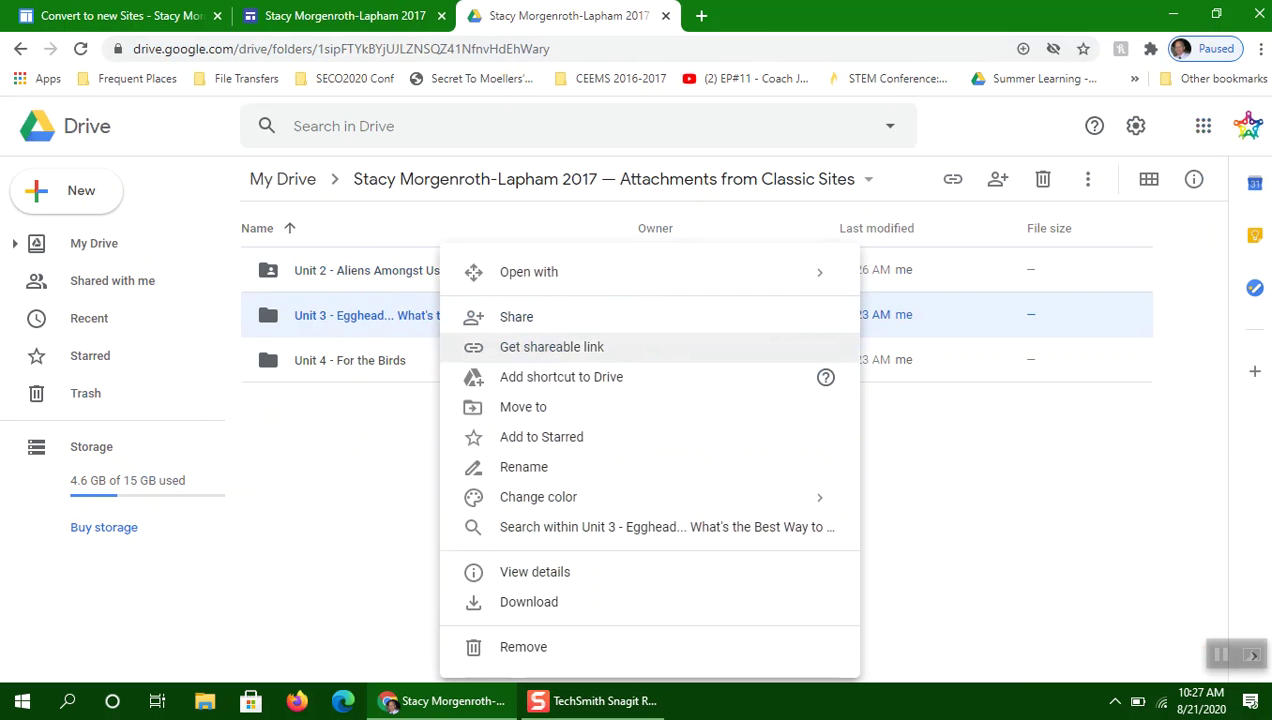
{"action": "left_click", "coordinate": [551, 346]}
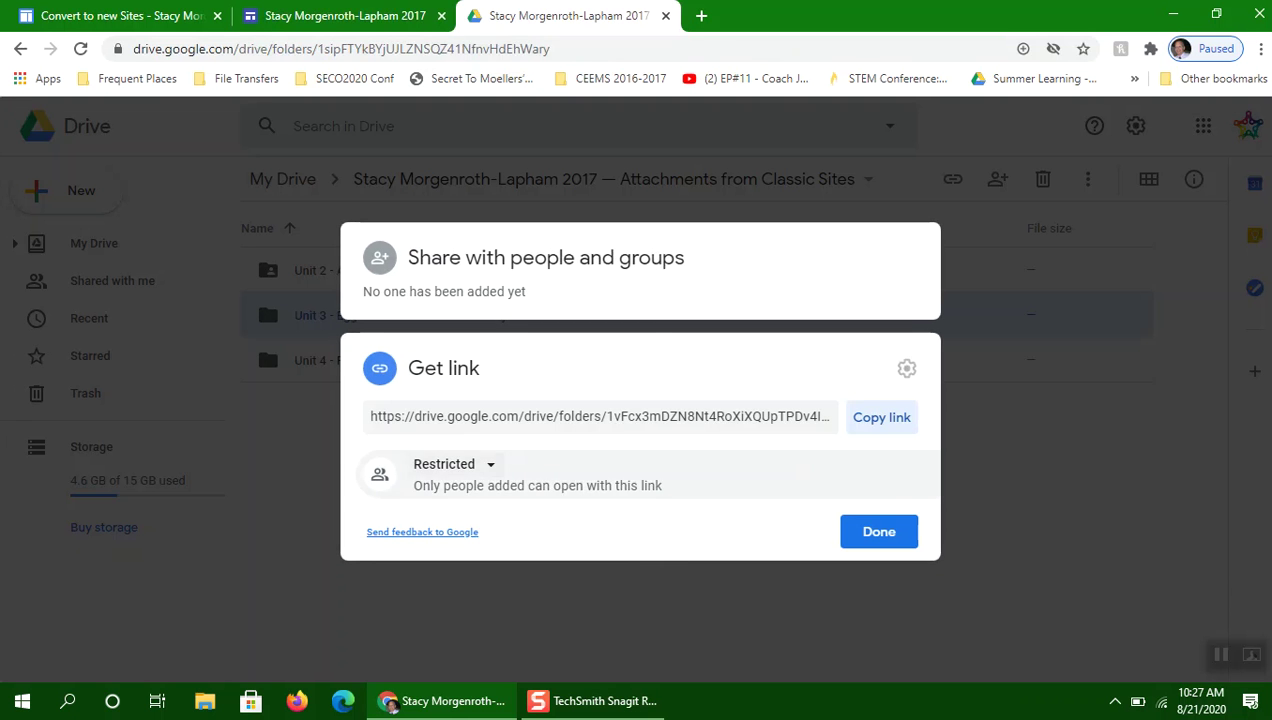
{"action": "left_click", "coordinate": [452, 464]}
{"action": "left_click", "coordinate": [531, 550]}
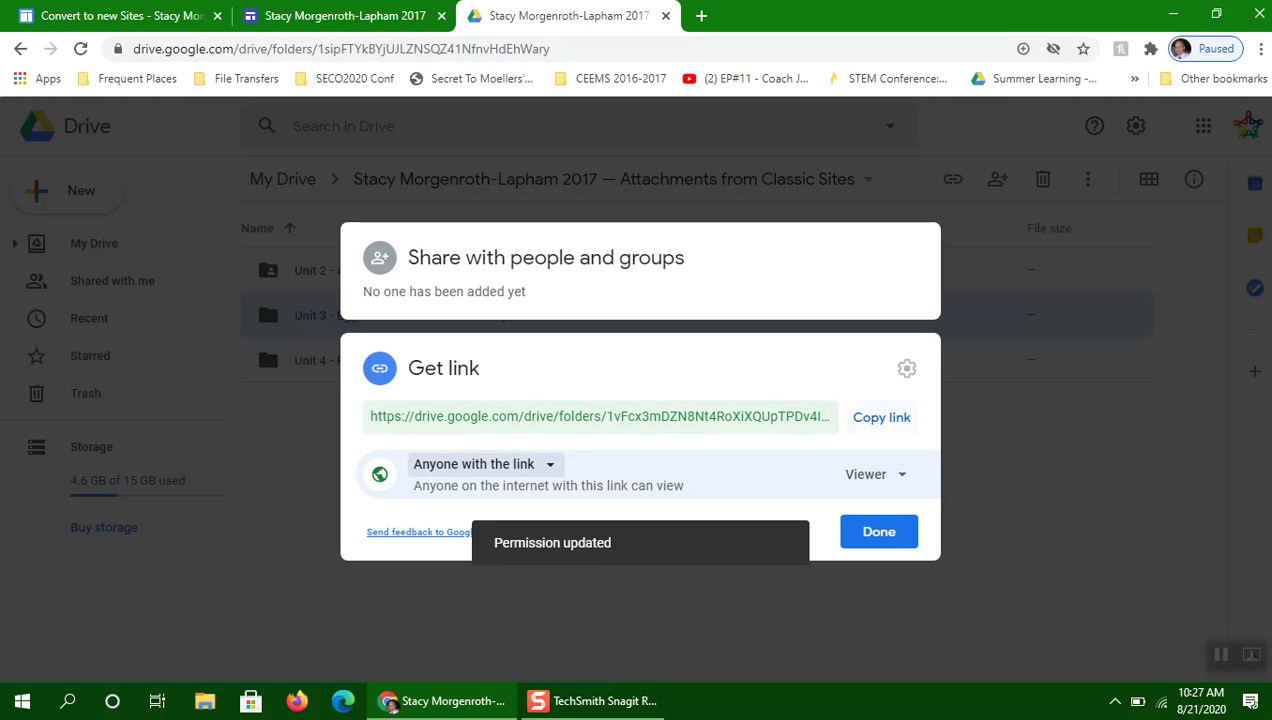
{"action": "left_click", "coordinate": [881, 417]}
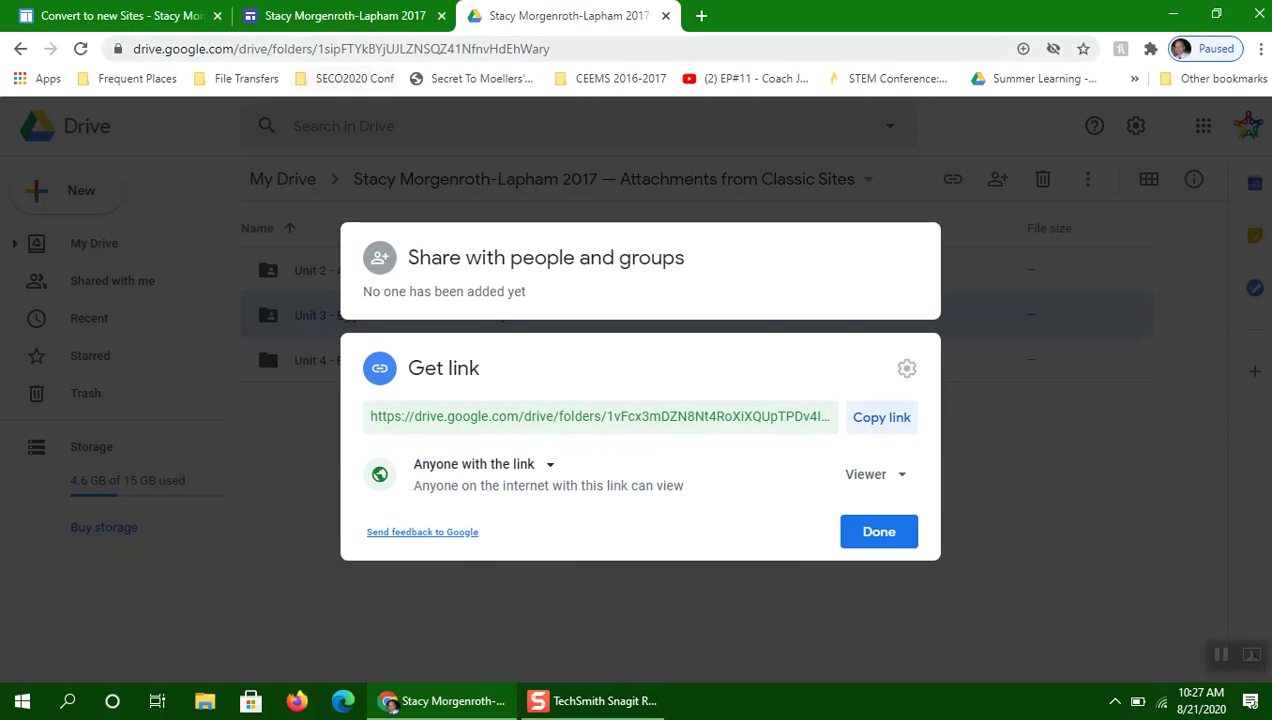
Link the "Link to Unit Files" text on the draft site's Unit 3 page to the copied Unit 3 folder address.
{"action": "left_click", "coordinate": [343, 16]}
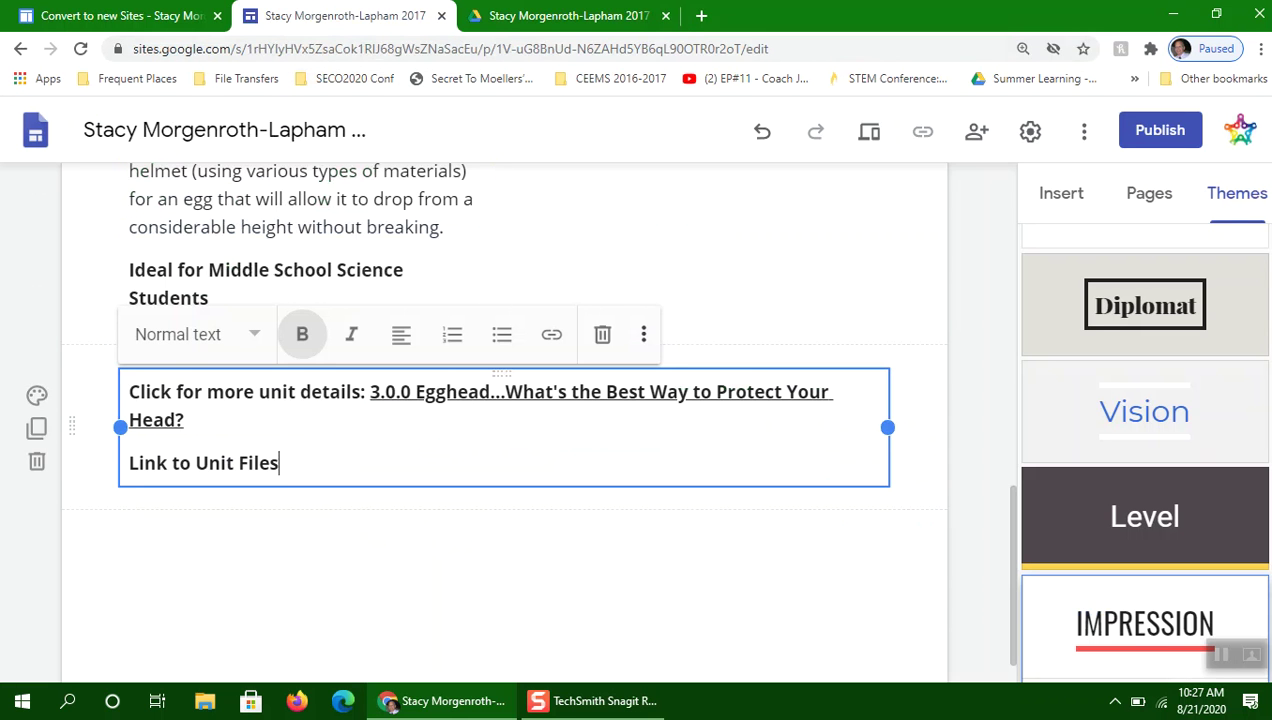
{"action": "left_click_drag", "start_coordinate": [279, 463], "coordinate": [128, 463]}
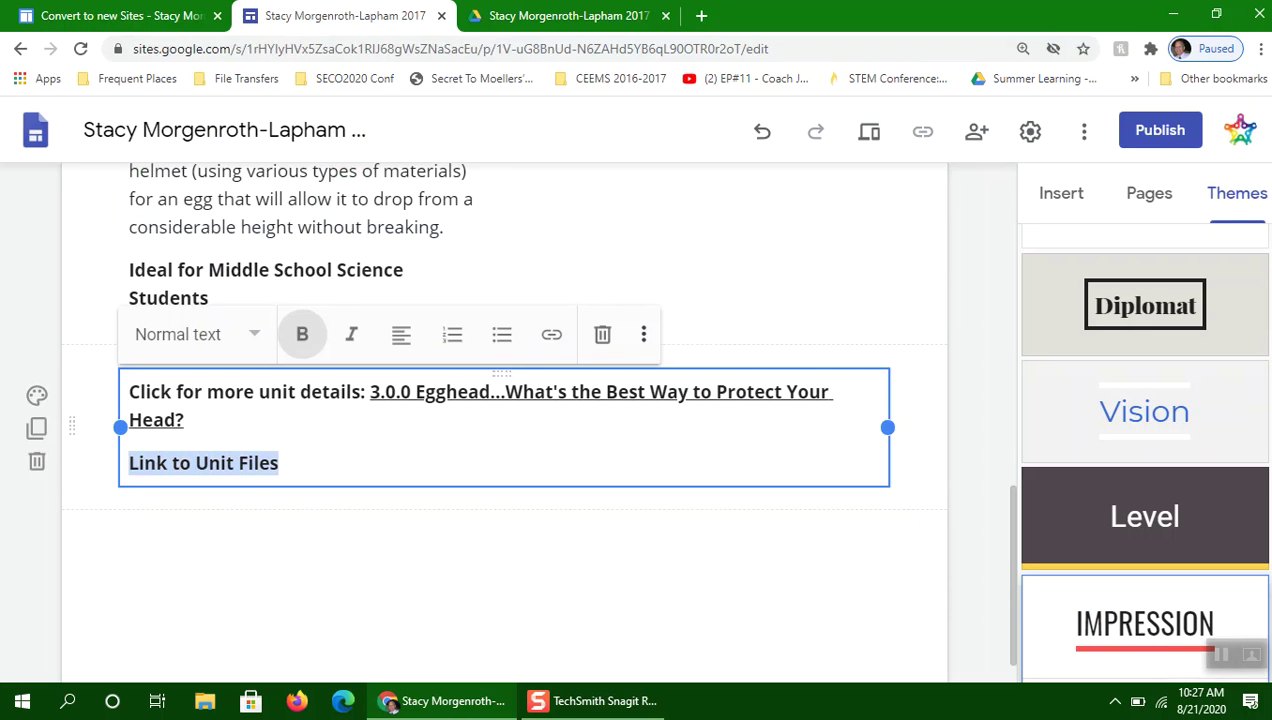
{"action": "key", "text": "ctrl+k"}
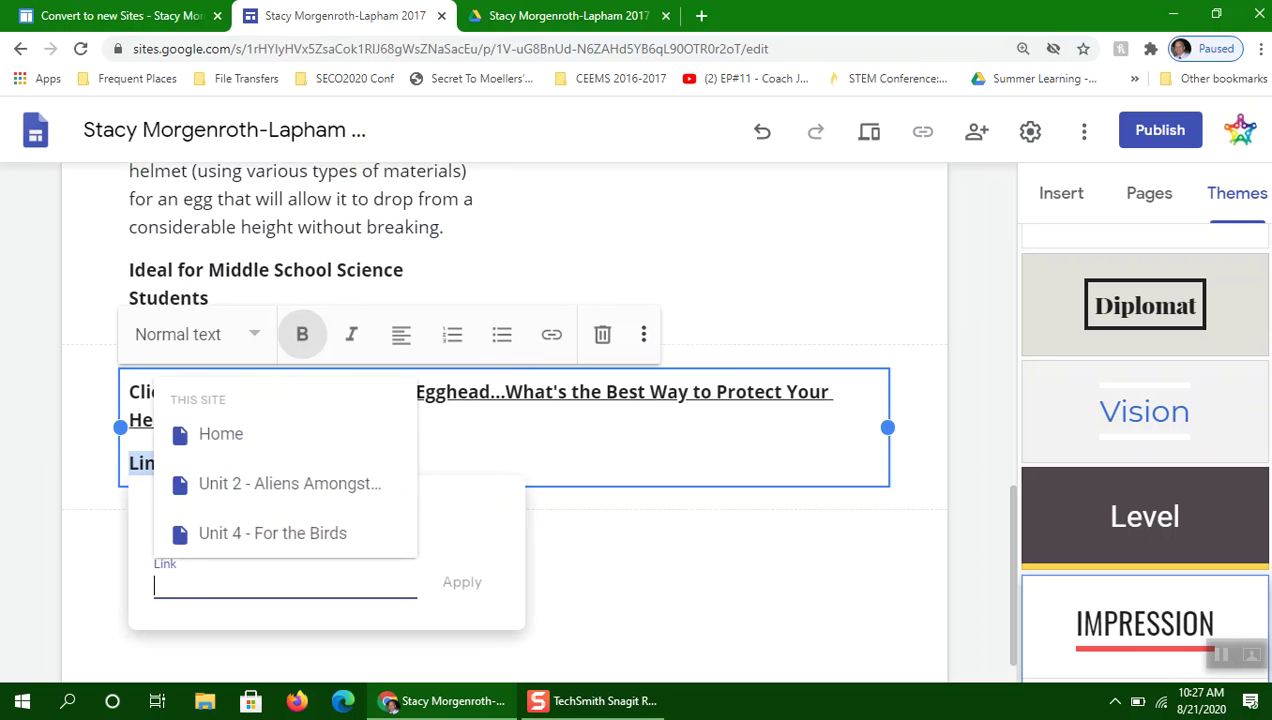
{"action": "key", "text": "ctrl+v"}
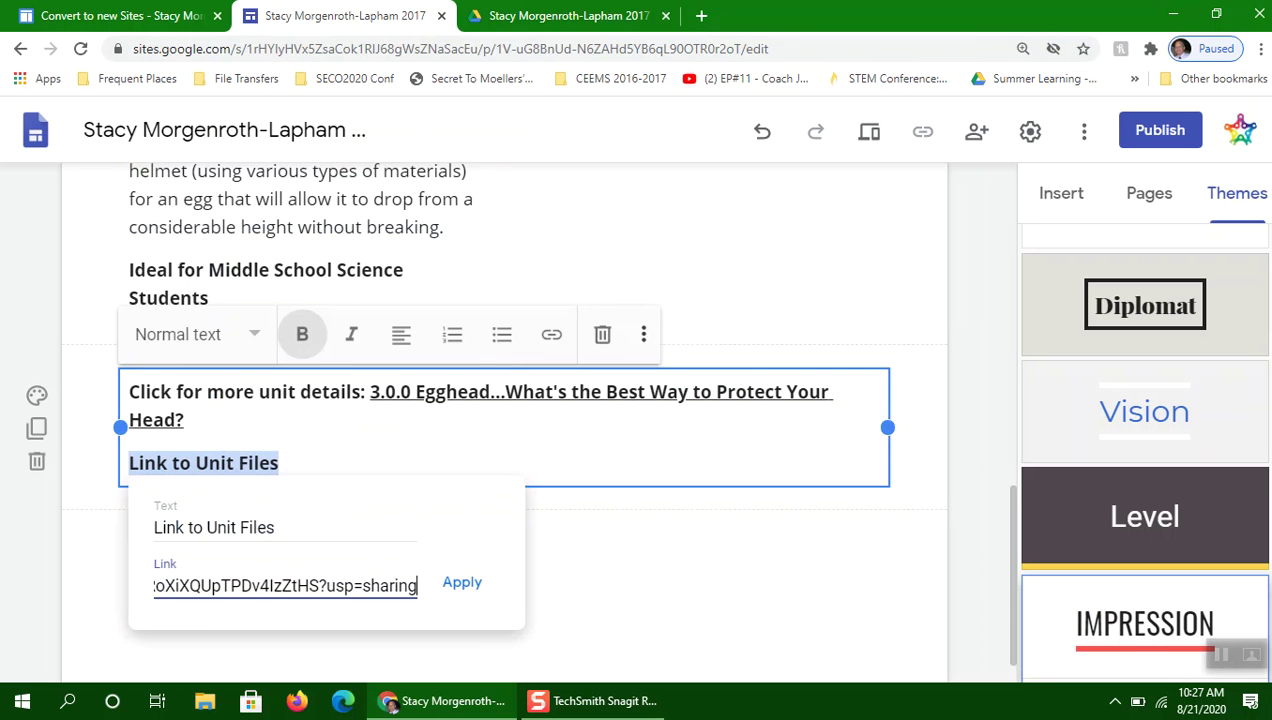
{"action": "key", "text": "Return"}
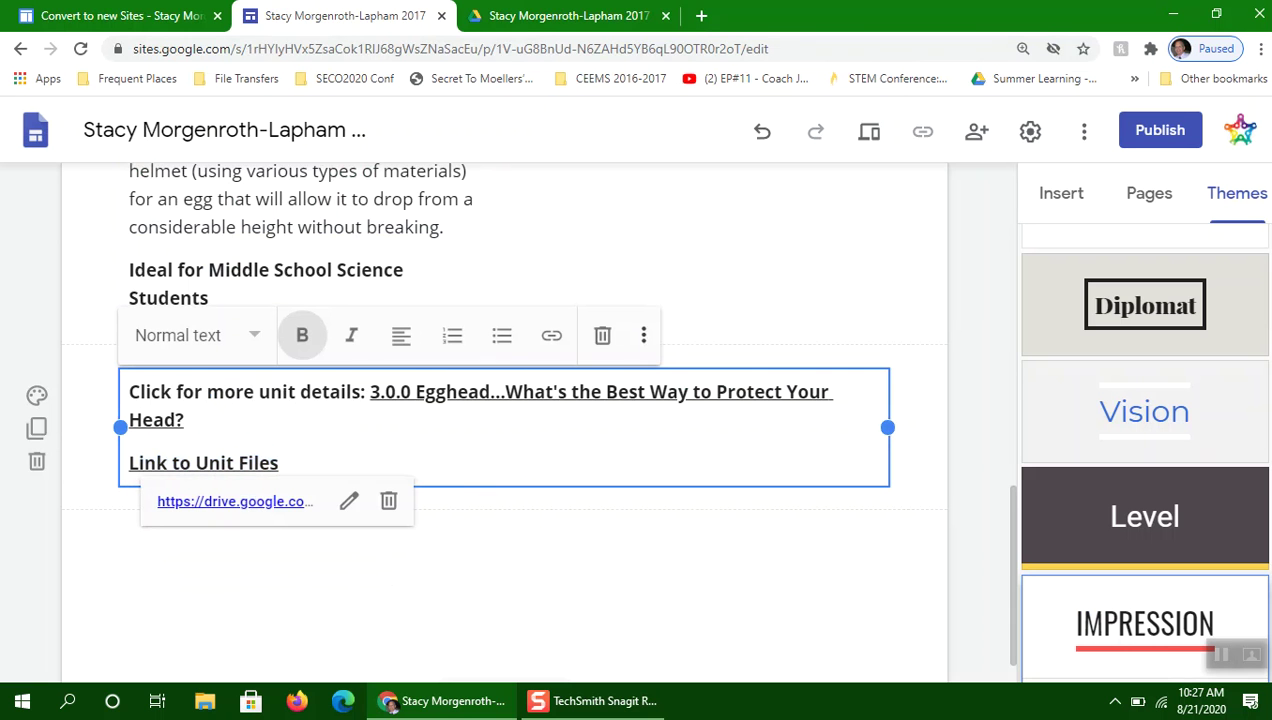
On the draft site's Unit 4 - For the Birds page, add the line "Link to Unit Files" below the unit details link.
{"action": "scroll", "coordinate": [505, 410], "scroll_direction": "up", "scroll_amount": 10}
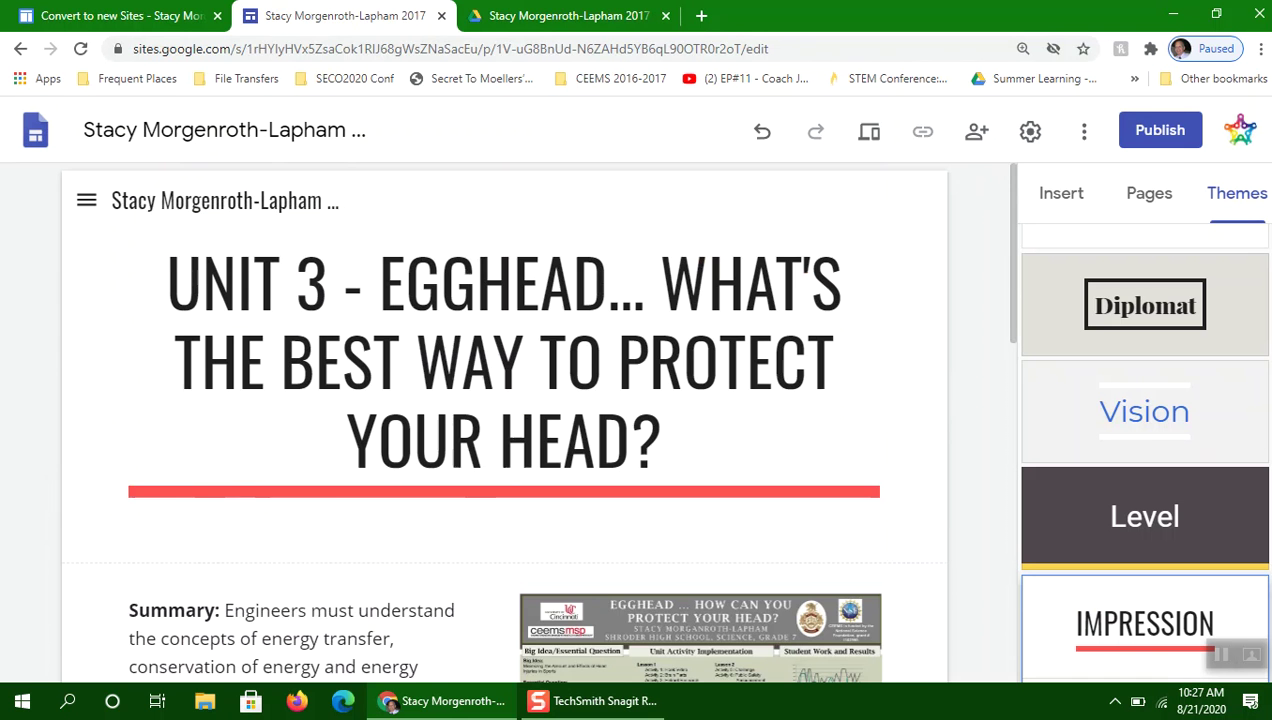
{"action": "left_click", "coordinate": [86, 200]}
{"action": "left_click", "coordinate": [188, 462]}
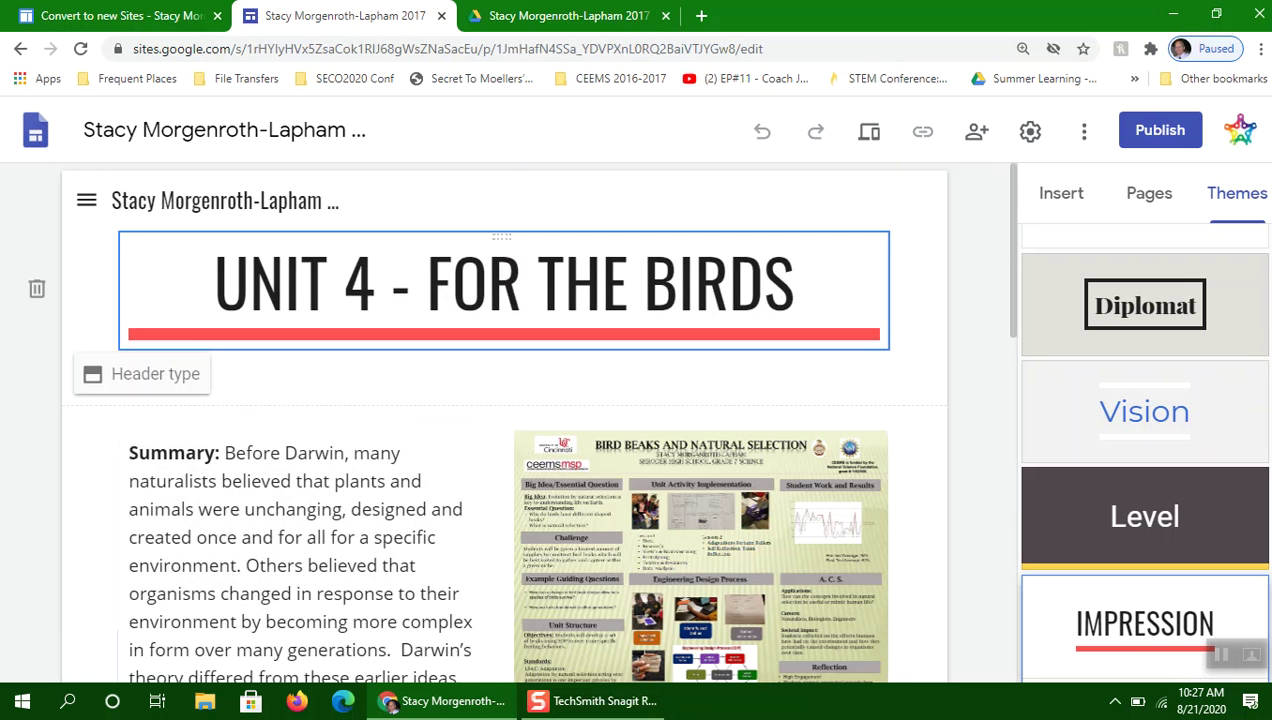
{"action": "scroll", "coordinate": [500, 420], "scroll_direction": "down", "scroll_amount": 12}
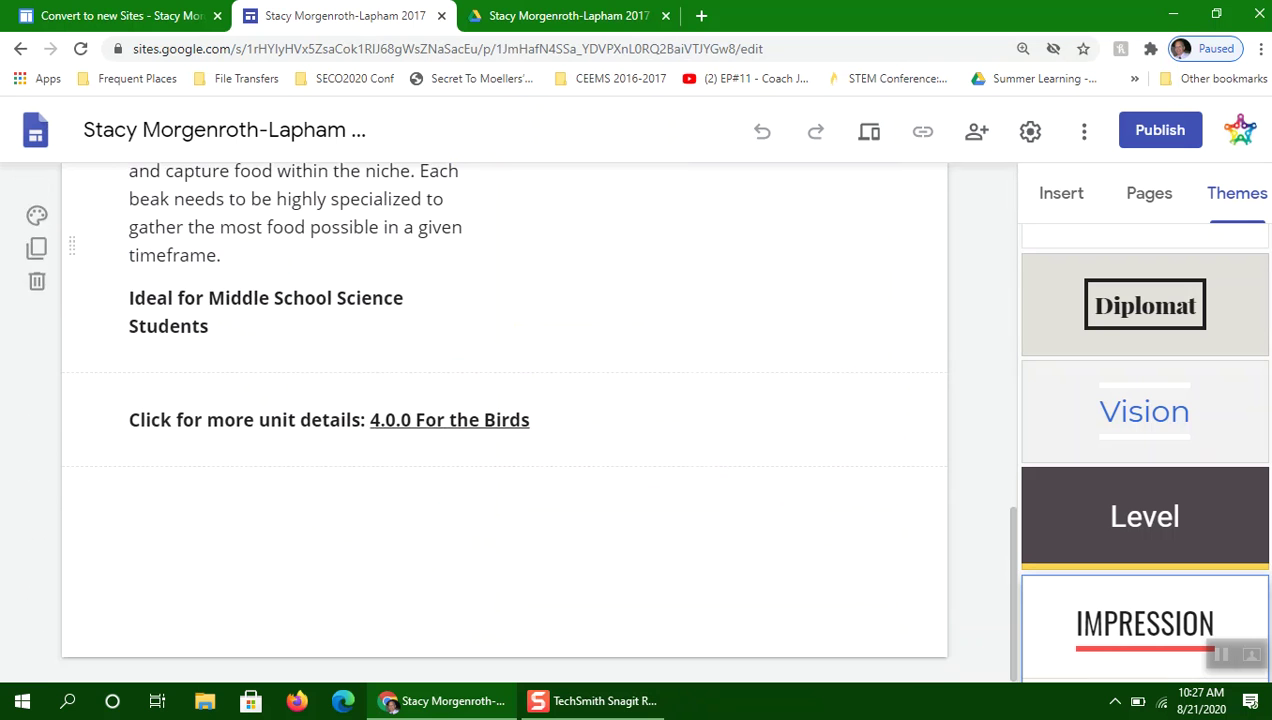
{"action": "left_click", "coordinate": [532, 420]}
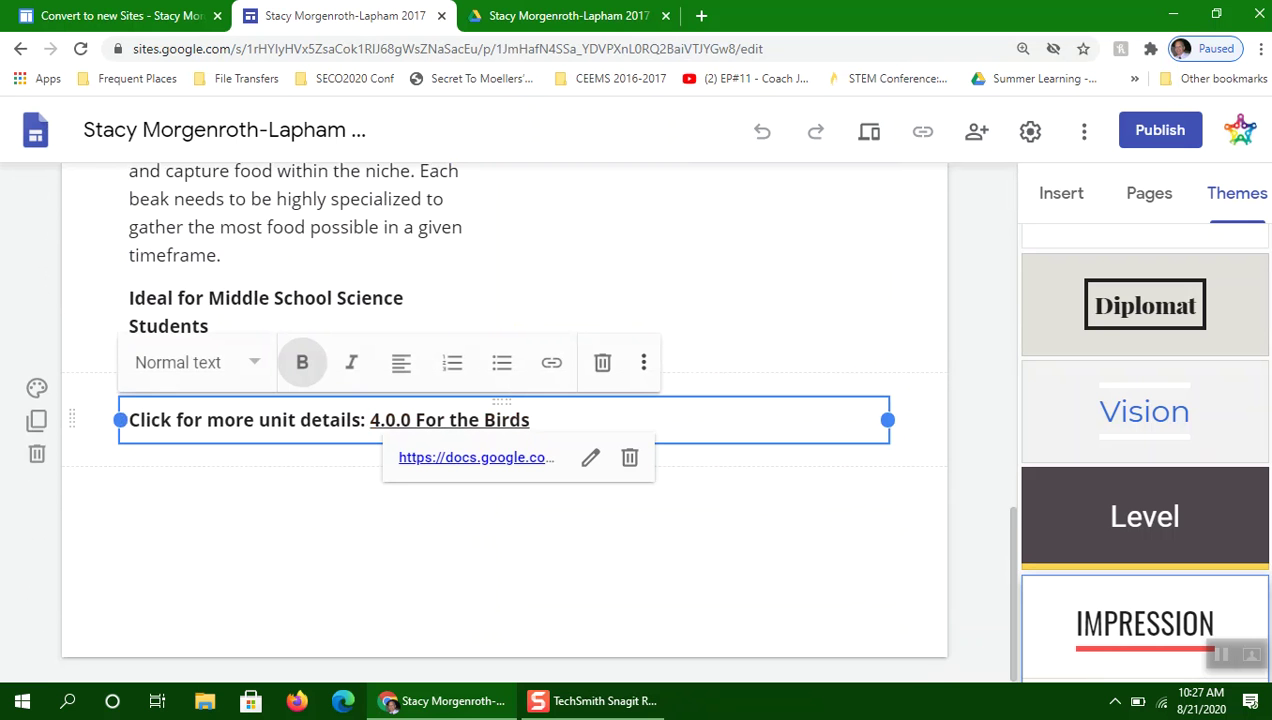
{"action": "key", "text": "Return"}
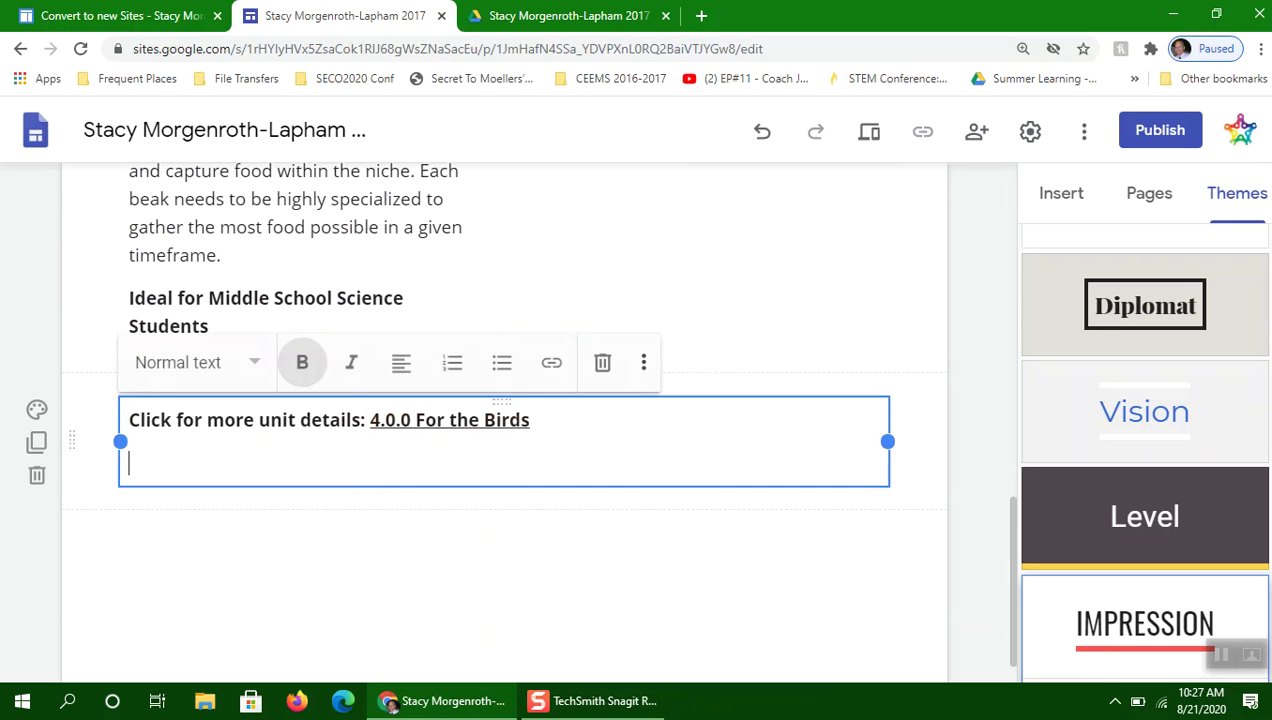
{"action": "type", "text": "Link to Unit Files"}
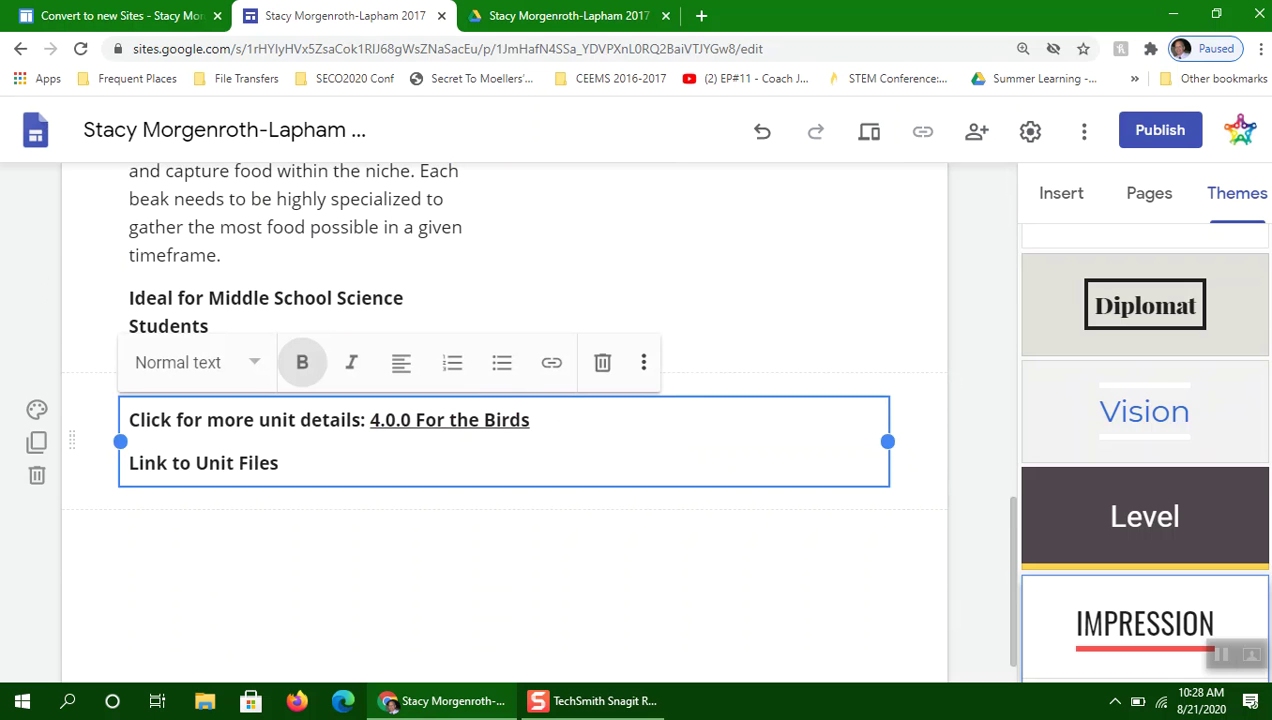
In Drive, share the Unit 4 - For the Birds folder with anyone with the link as Viewer, and copy its link.
{"action": "left_click", "coordinate": [568, 16]}
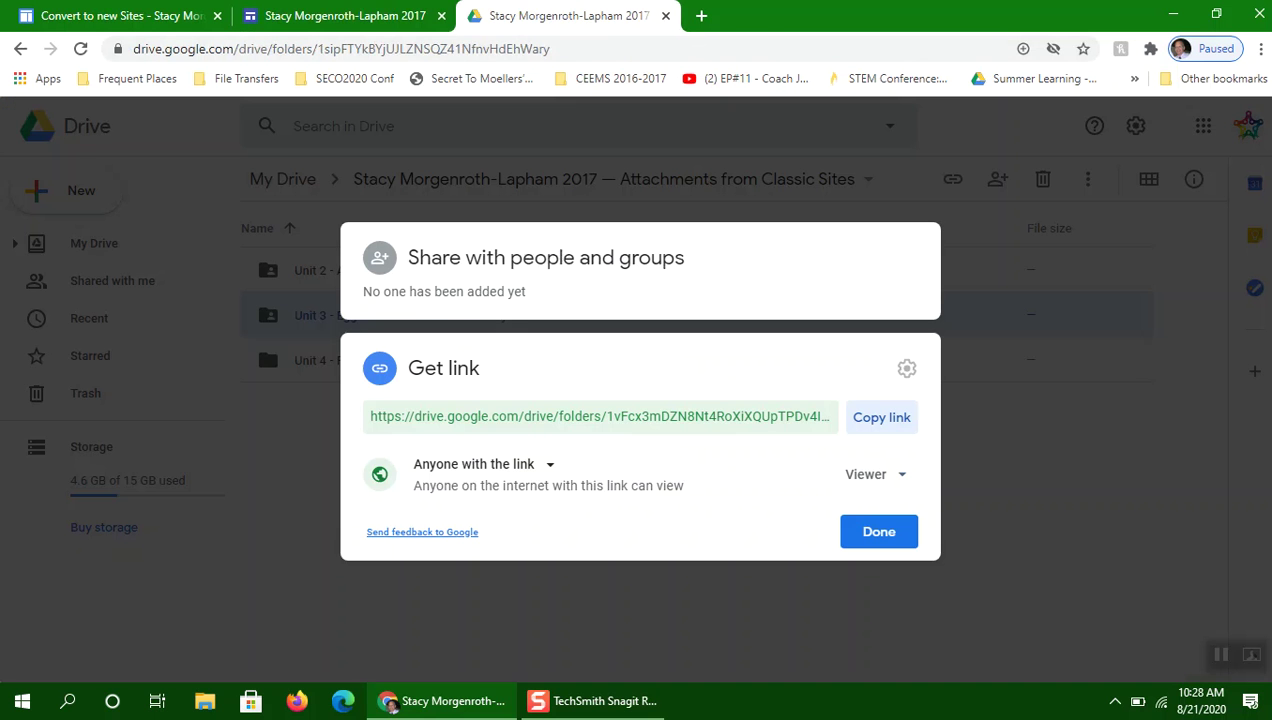
{"action": "left_click", "coordinate": [879, 531]}
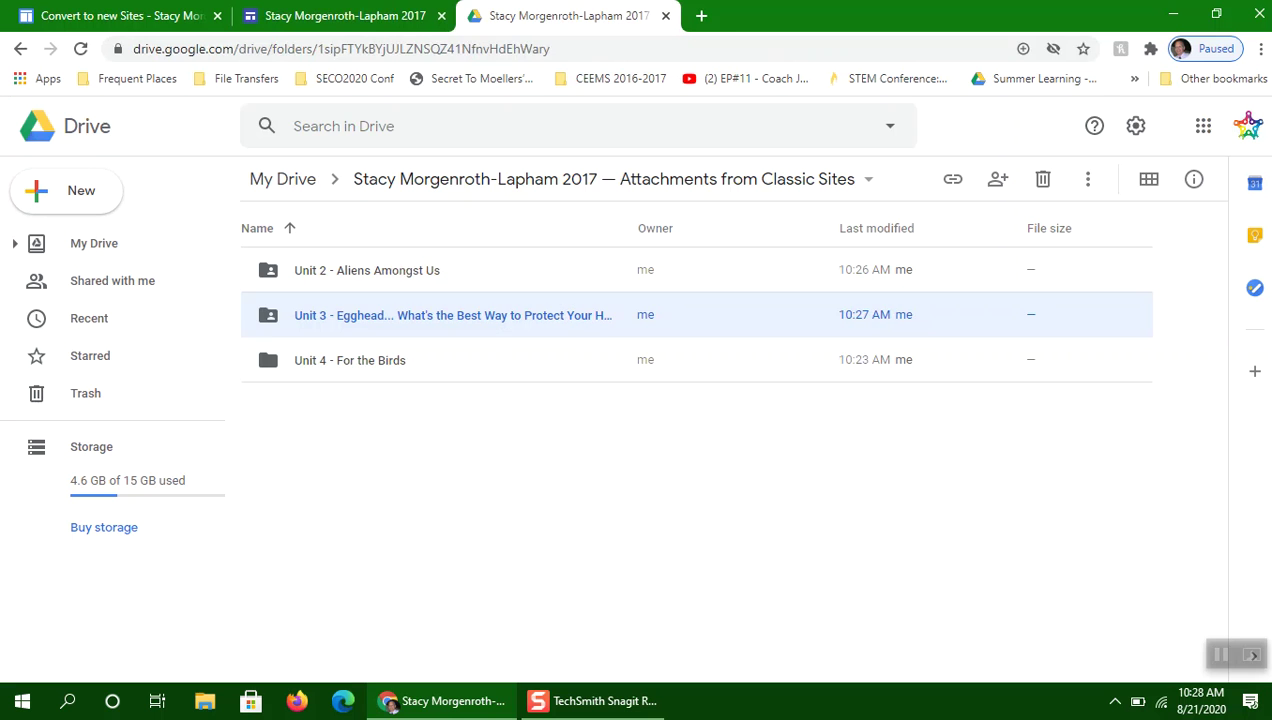
{"action": "left_click", "coordinate": [350, 360]}
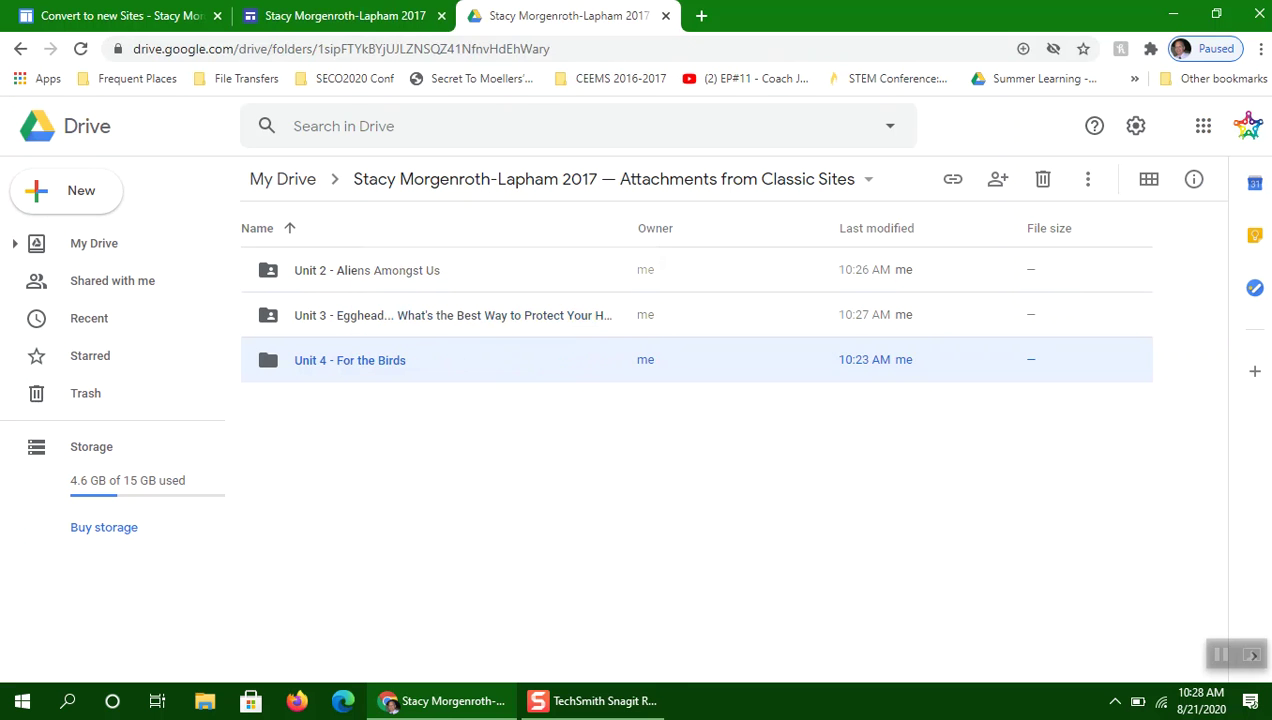
{"action": "right_click", "coordinate": [360, 372]}
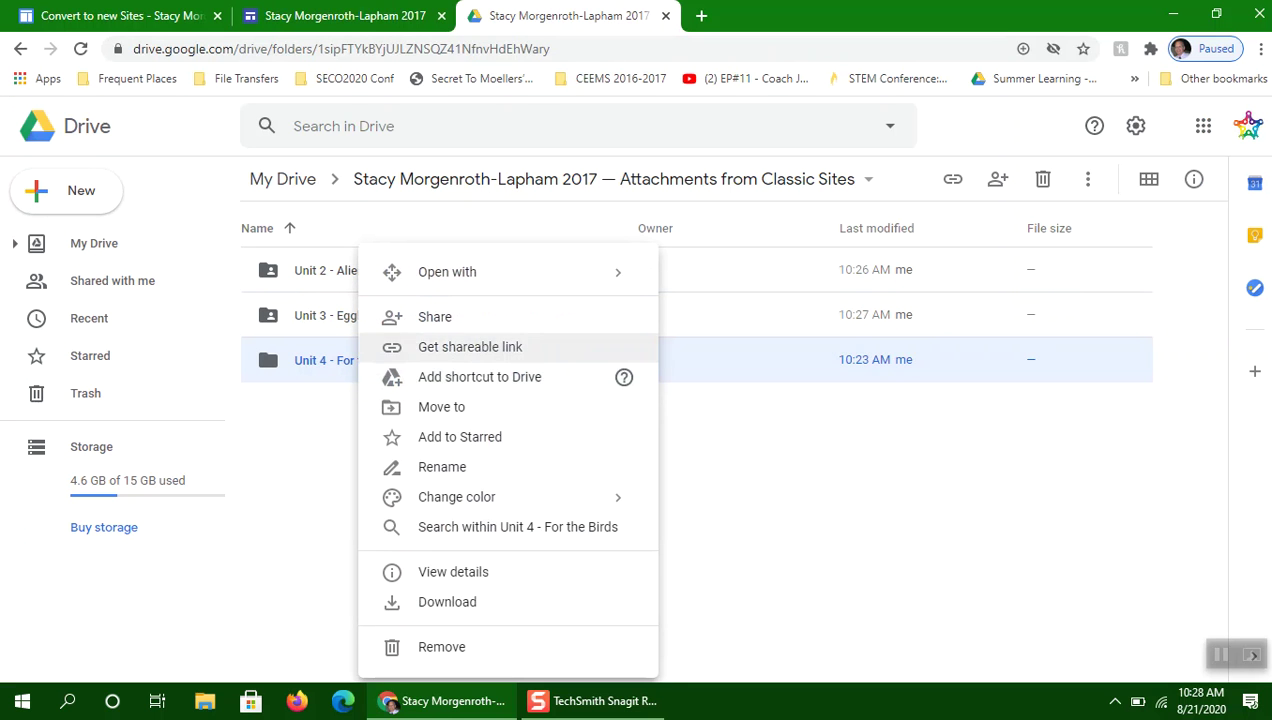
{"action": "left_click", "coordinate": [470, 346]}
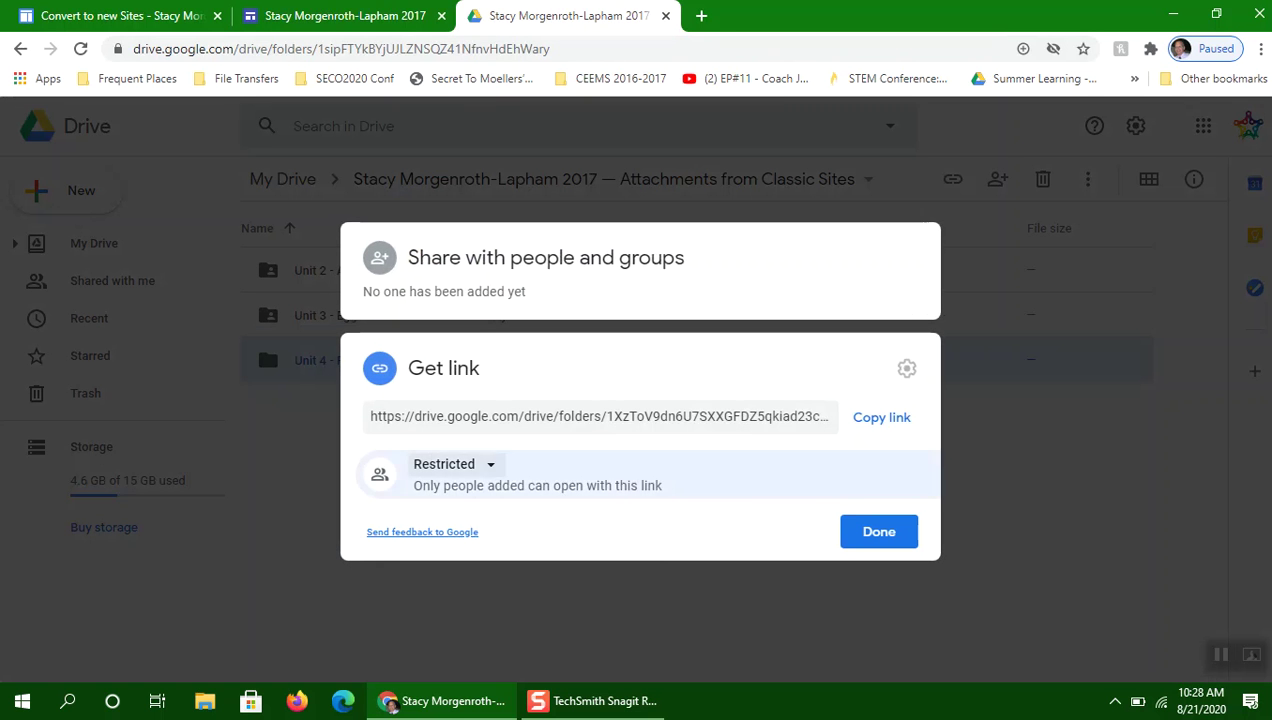
{"action": "left_click", "coordinate": [450, 464]}
{"action": "left_click", "coordinate": [528, 551]}
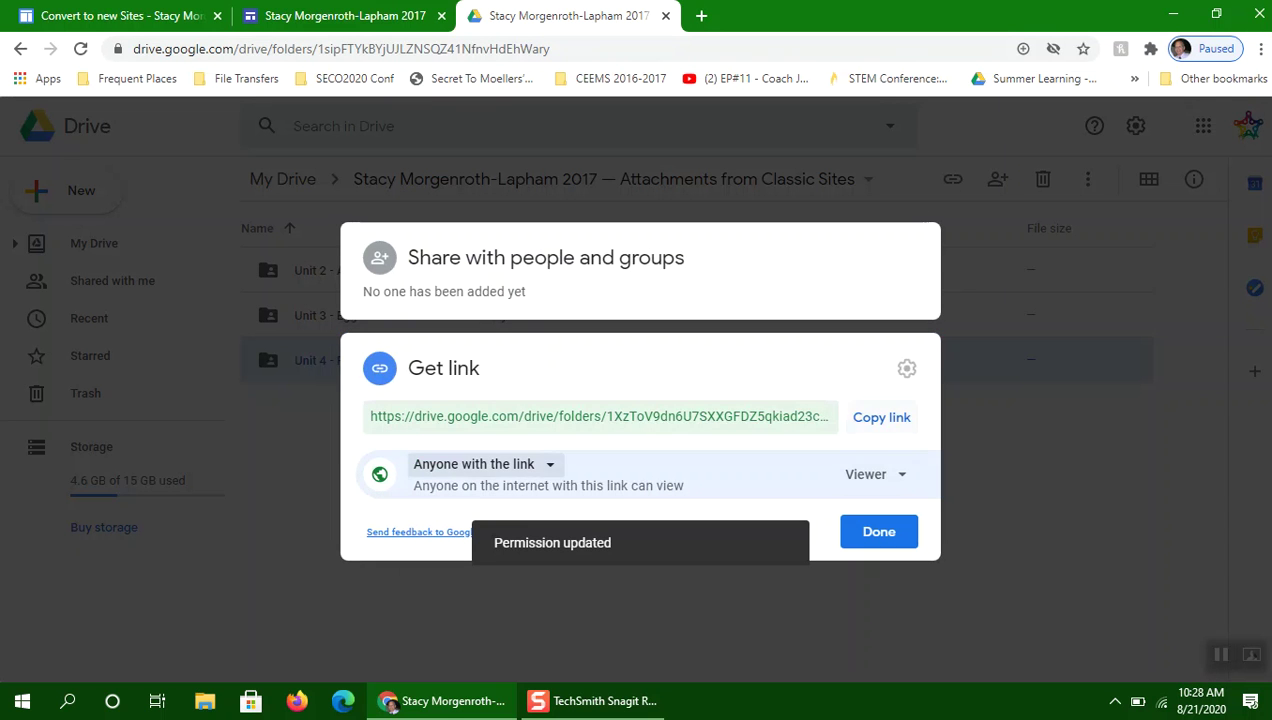
{"action": "left_click", "coordinate": [881, 417]}
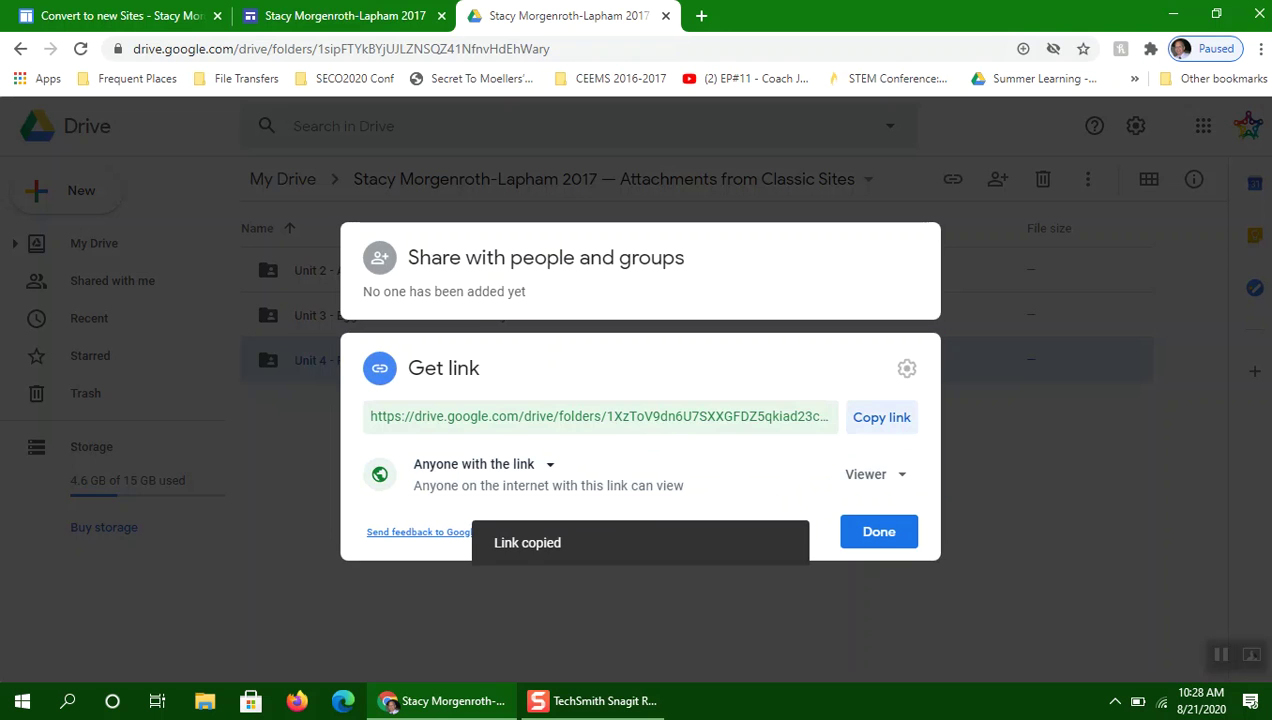
Link the "Link to Unit Files" text on the draft site's Unit 4 page to the shared Unit 4 folder address copied from Drive.
{"action": "left_click", "coordinate": [345, 15]}
{"action": "key", "text": "shift+Left"}
{"action": "key", "text": "shift+Left"}
{"action": "key", "text": "shift+Left"}
{"action": "key", "text": "shift+Left"}
{"action": "key", "text": "shift+Left"}
{"action": "key", "text": "shift+Left"}
{"action": "key", "text": "shift+Left"}
{"action": "key", "text": "shift+Left"}
{"action": "key", "text": "shift+Left"}
{"action": "key", "text": "shift+Left"}
{"action": "key", "text": "shift+Left"}
{"action": "key", "text": "shift+Left"}
{"action": "key", "text": "shift+Left"}
{"action": "key", "text": "shift+Left"}
{"action": "key", "text": "shift+Left"}
{"action": "key", "text": "shift+Left"}
{"action": "key", "text": "shift+Left"}
{"action": "key", "text": "shift+Left"}
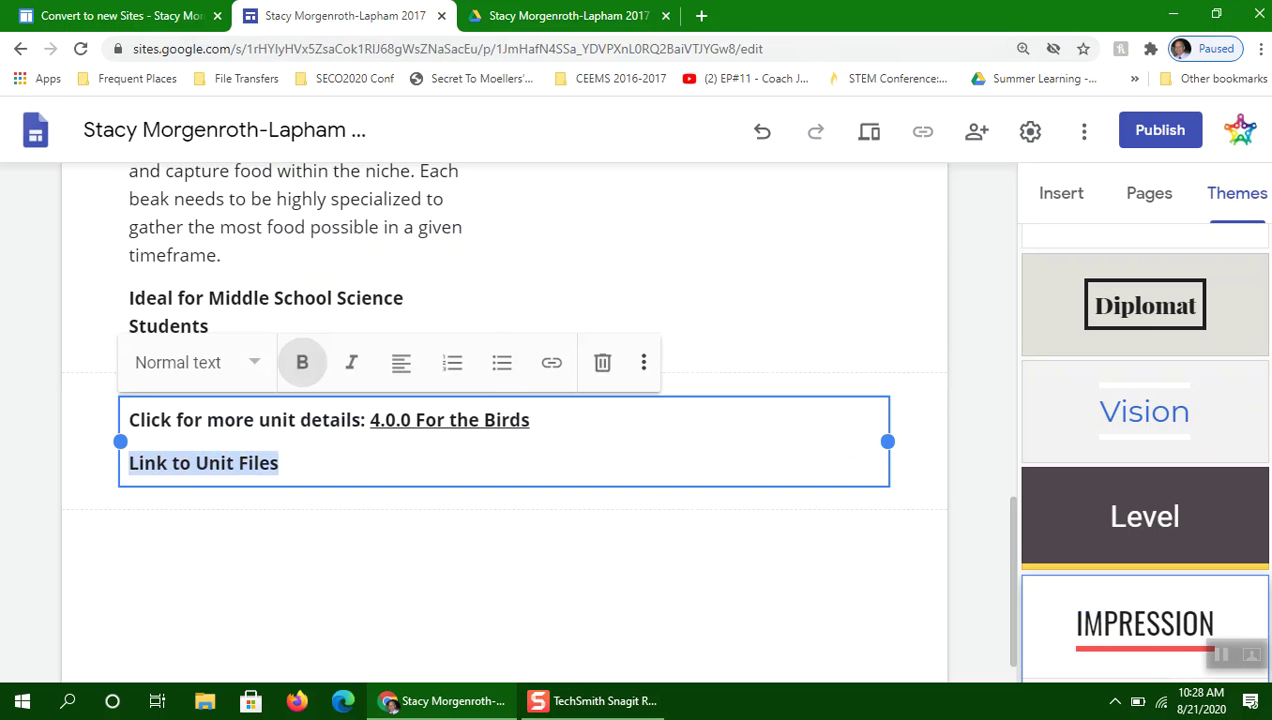
{"action": "left_click", "coordinate": [565, 15]}
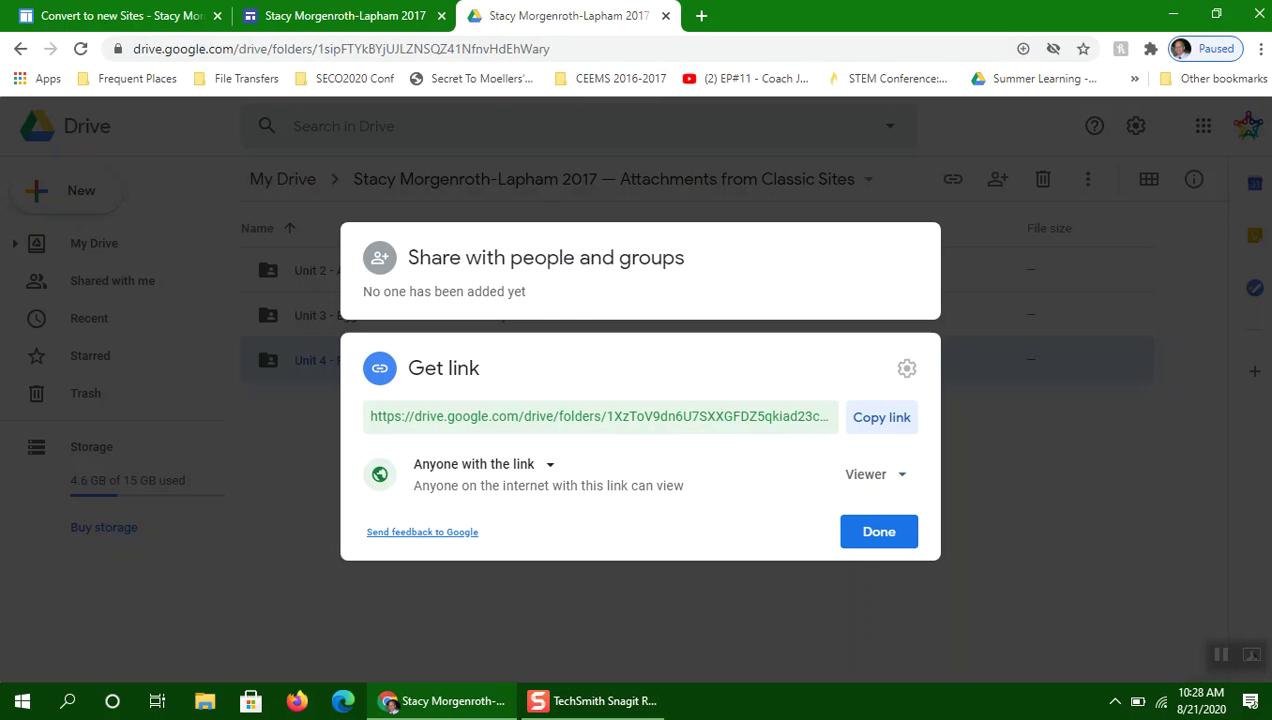
{"action": "left_click", "coordinate": [881, 417]}
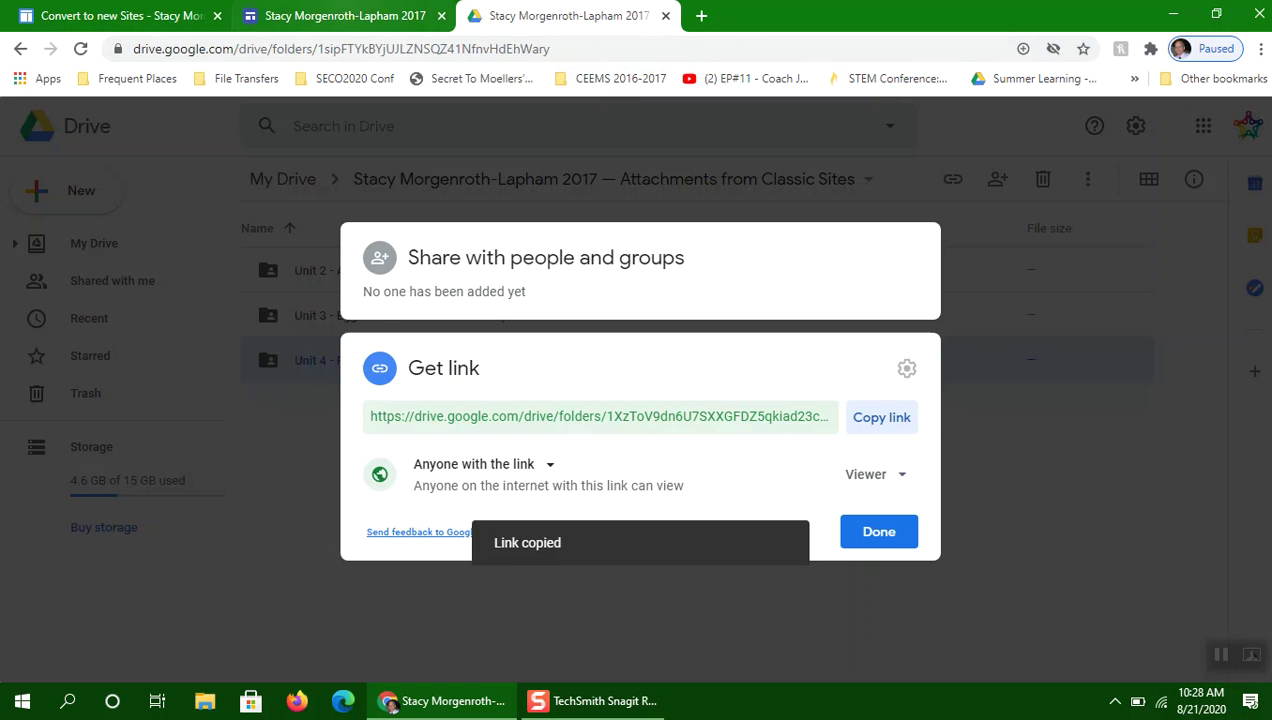
{"action": "left_click", "coordinate": [345, 15]}
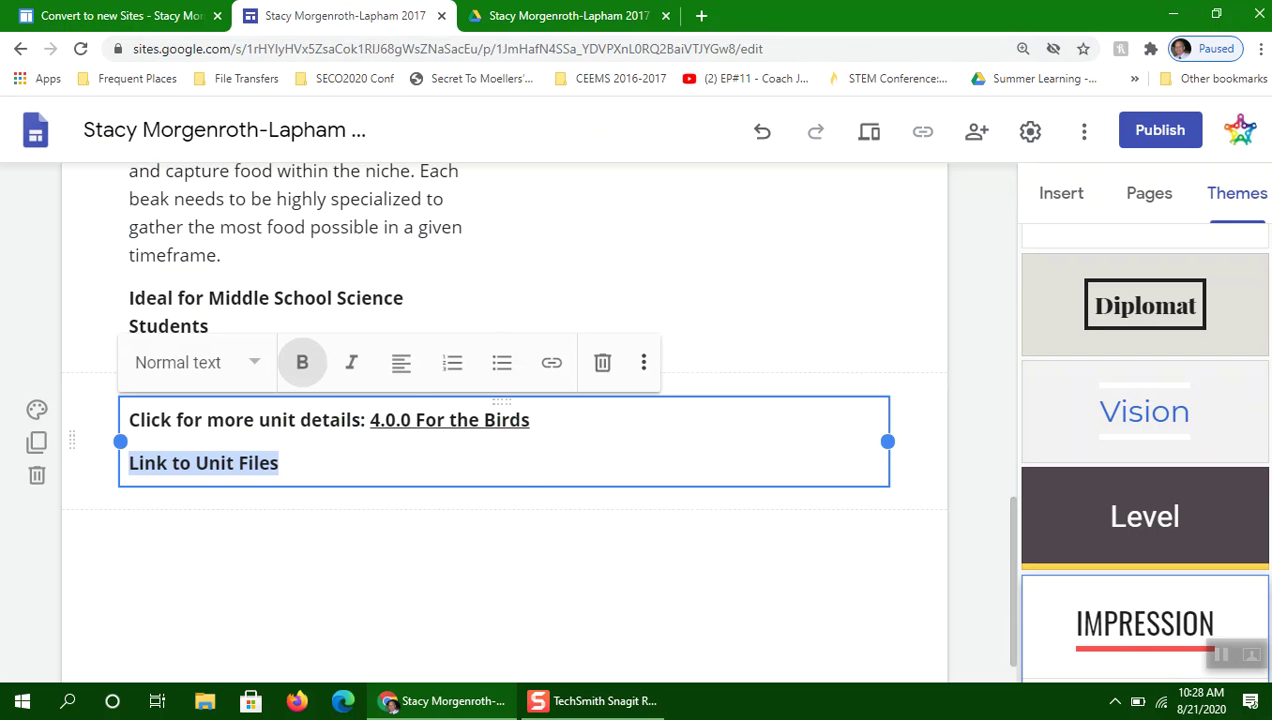
{"action": "key", "text": "ctrl+k"}
{"action": "key", "text": "ctrl+v"}
{"action": "key", "text": "Return"}
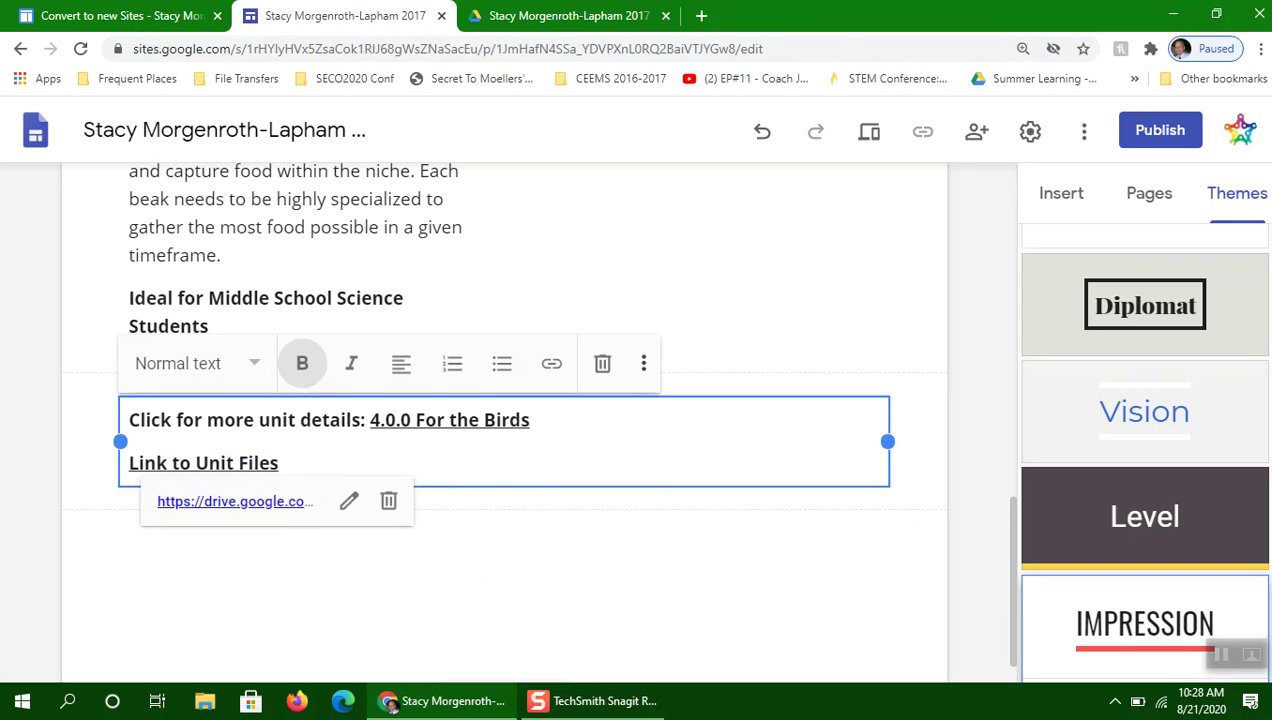
{"action": "left_click", "coordinate": [560, 595]}
Publish the converted site to the web at the existing site address, replacing the original classic site.
{"action": "scroll", "coordinate": [560, 595], "scroll_direction": "up", "scroll_amount": 7}
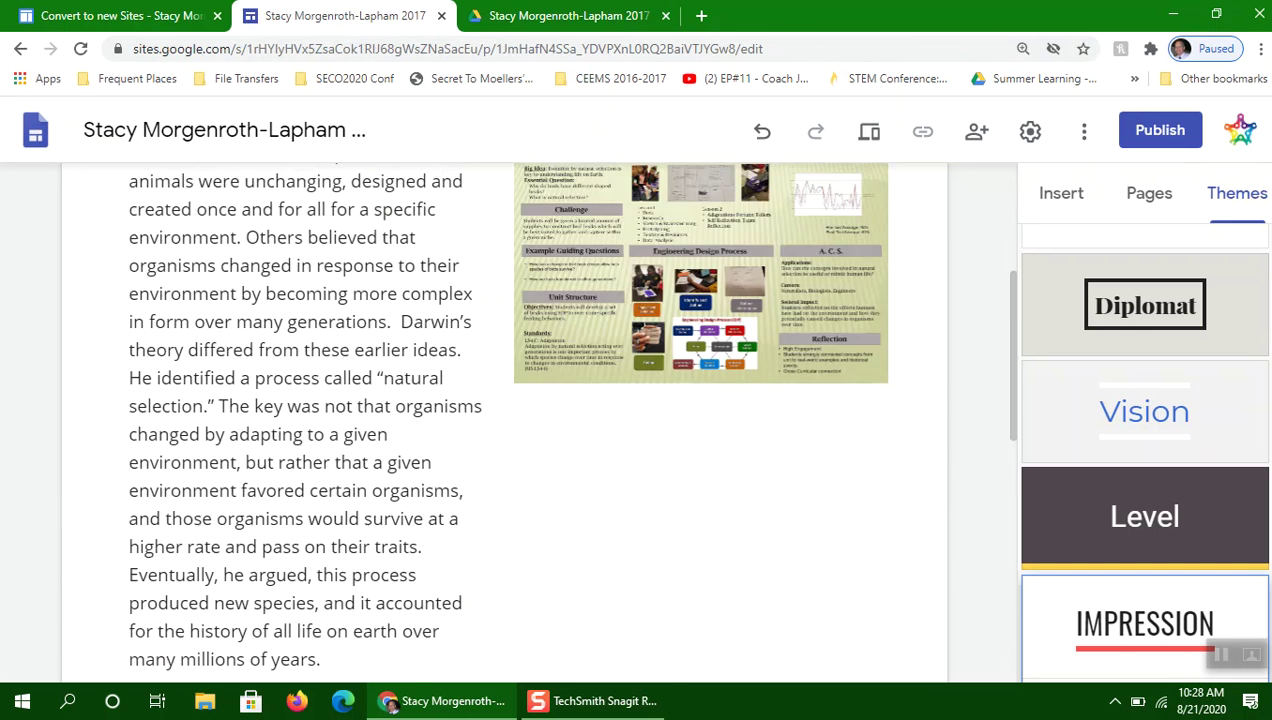
{"action": "scroll", "coordinate": [500, 420], "scroll_direction": "up", "scroll_amount": 3}
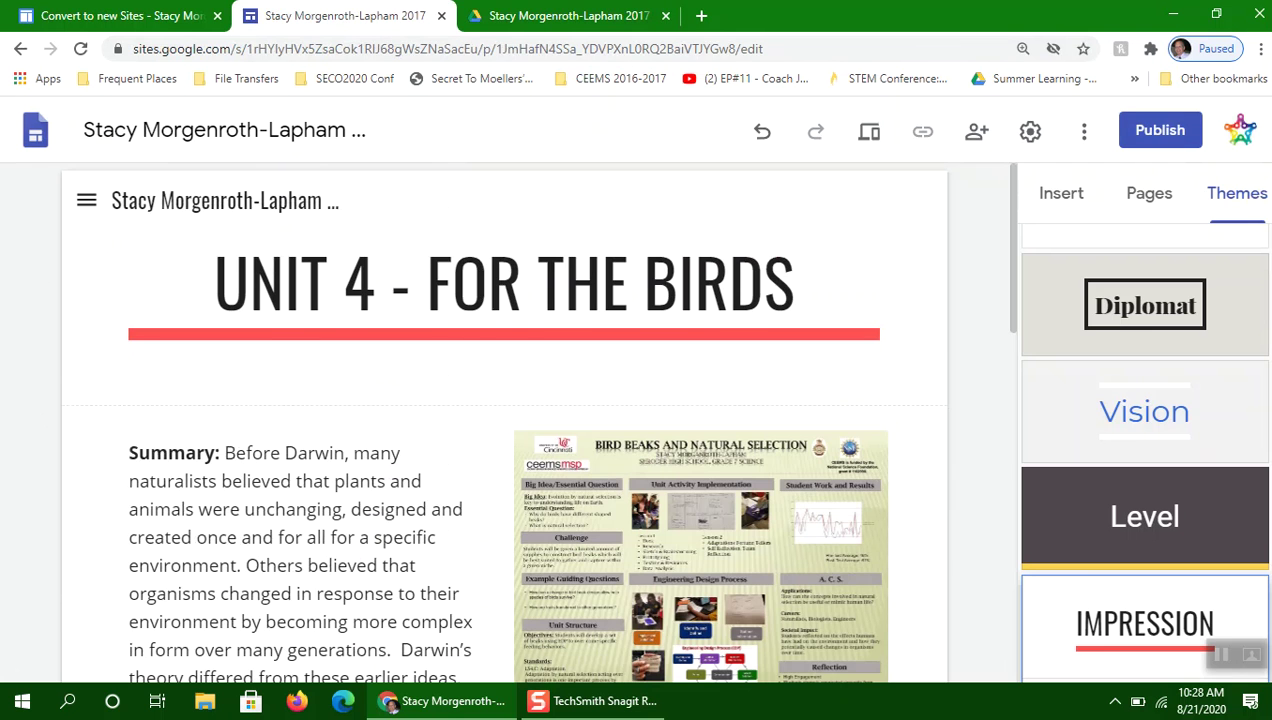
{"action": "left_click", "coordinate": [1160, 130]}
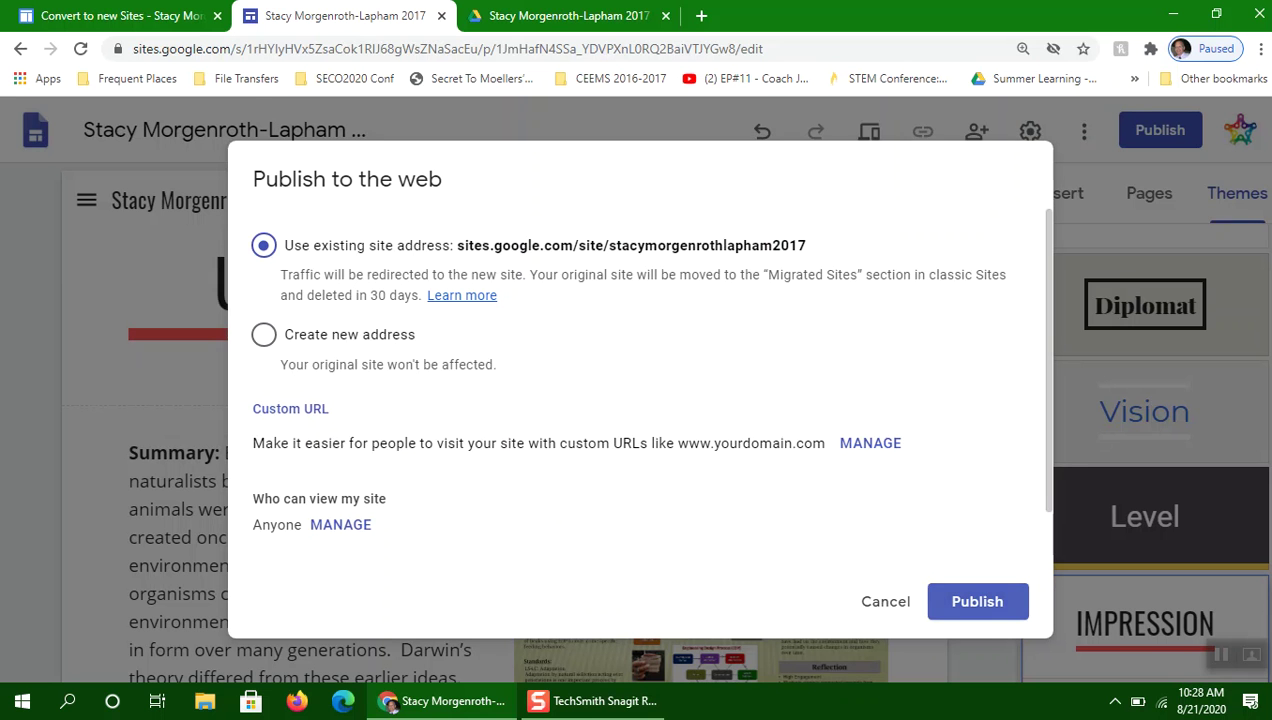
{"action": "left_click", "coordinate": [977, 601]}
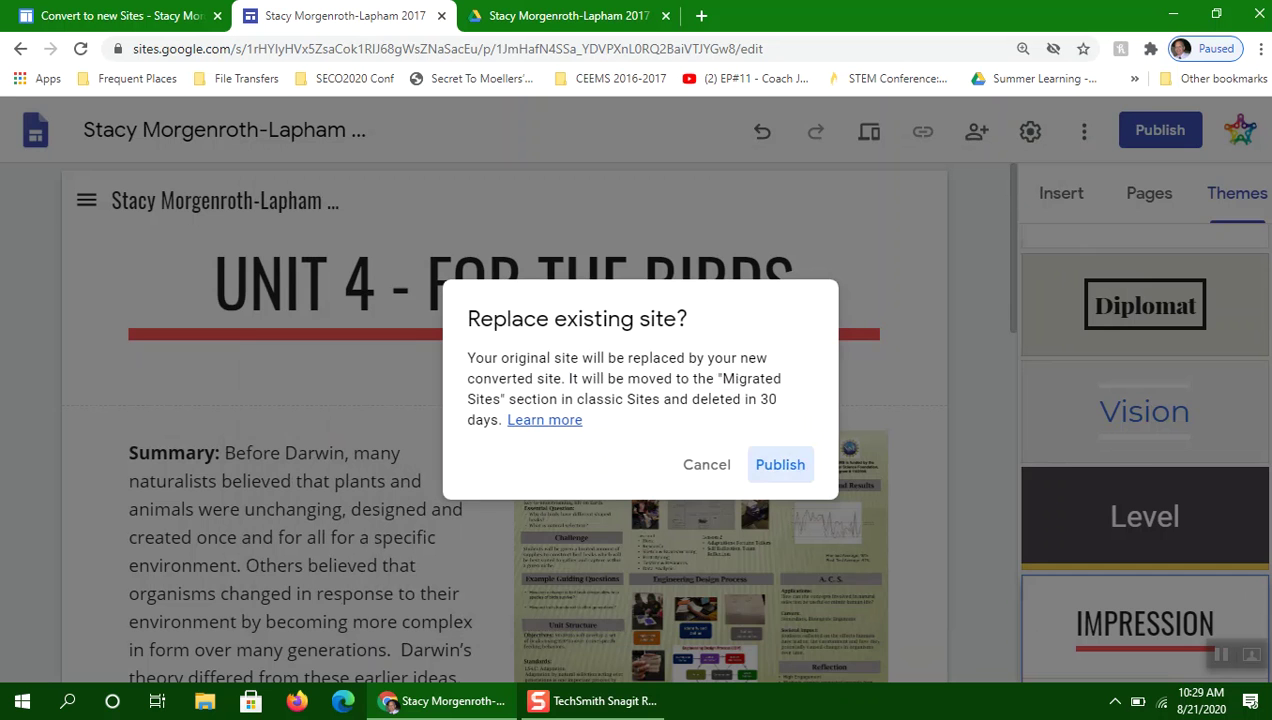
{"action": "left_click", "coordinate": [780, 464]}
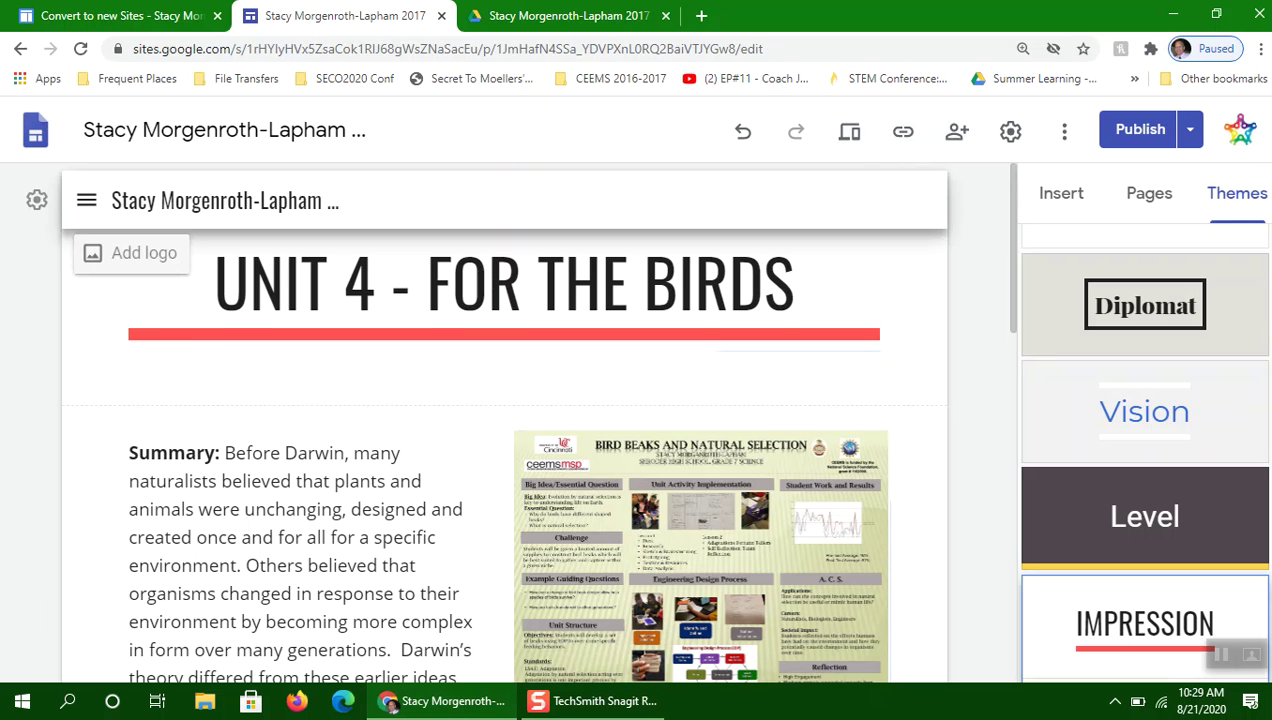
Copy the published site link and open the published Unit 4 page in a new browser tab.
{"action": "scroll", "coordinate": [500, 420], "scroll_direction": "down", "scroll_amount": 3}
{"action": "scroll", "coordinate": [500, 420], "scroll_direction": "up", "scroll_amount": 3}
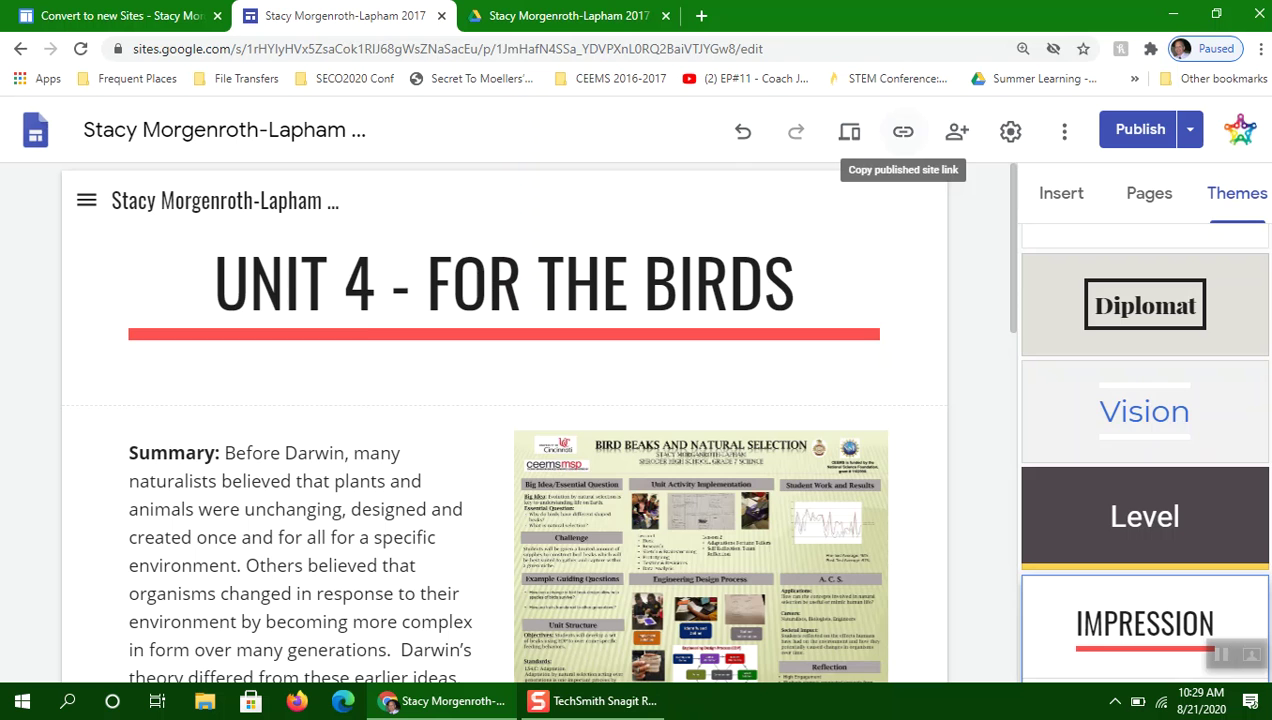
{"action": "left_click", "coordinate": [903, 131]}
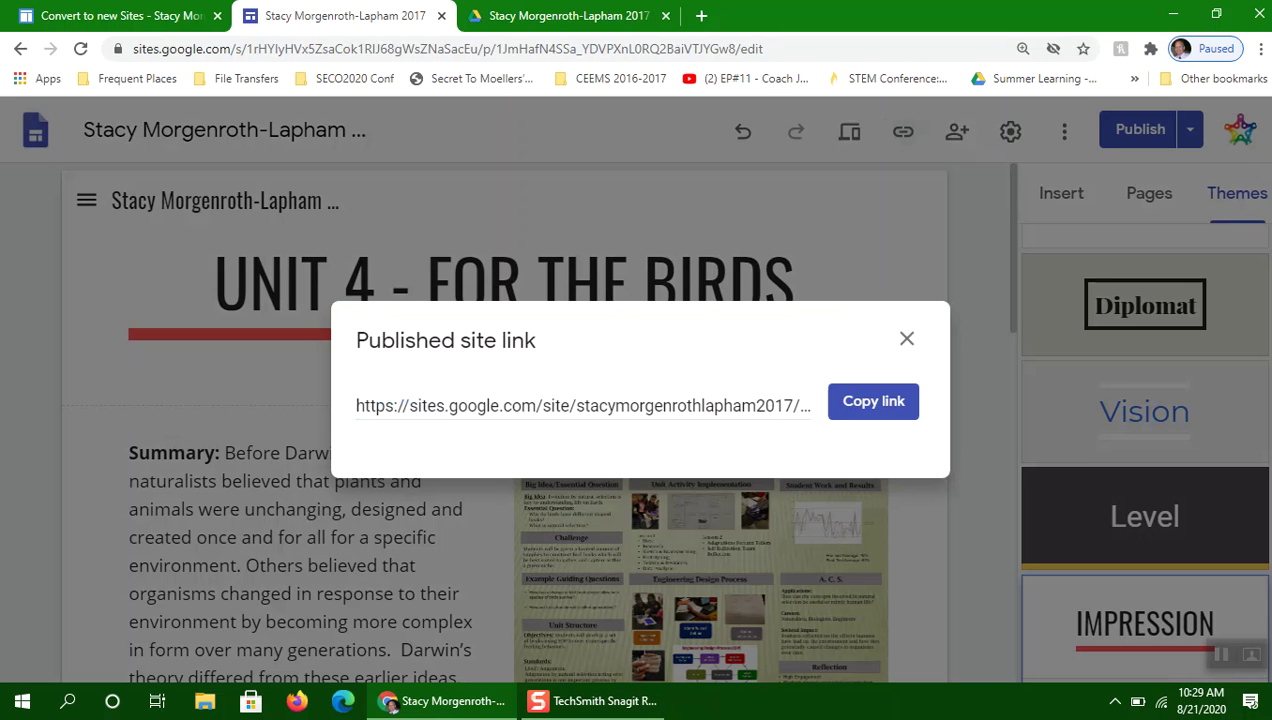
{"action": "left_click", "coordinate": [873, 401]}
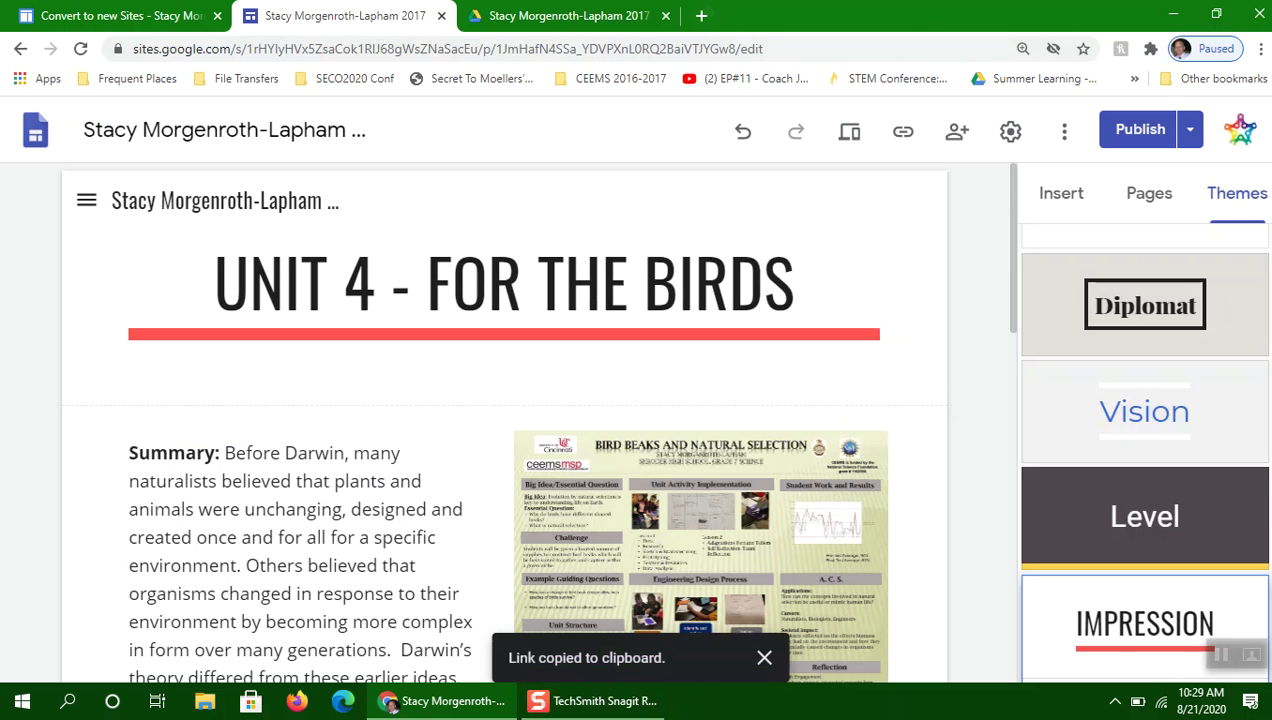
{"action": "key", "text": "ctrl+t"}
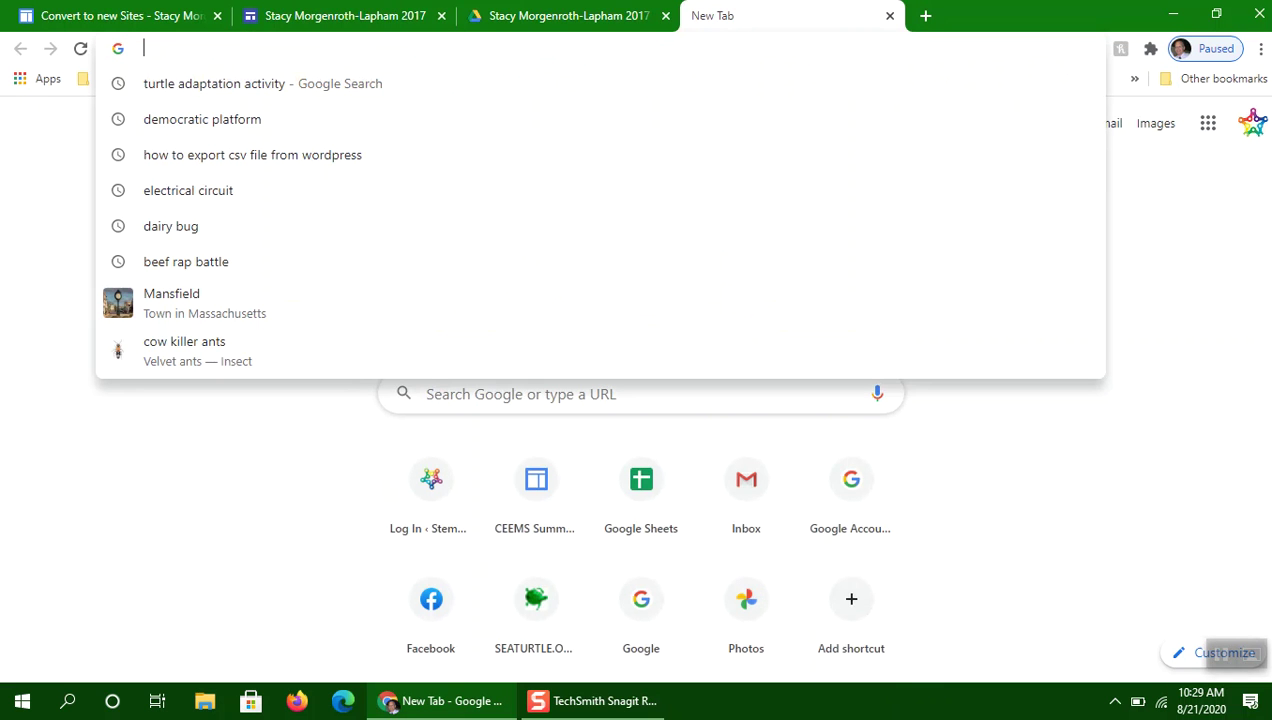
{"action": "key", "text": "ctrl+v"}
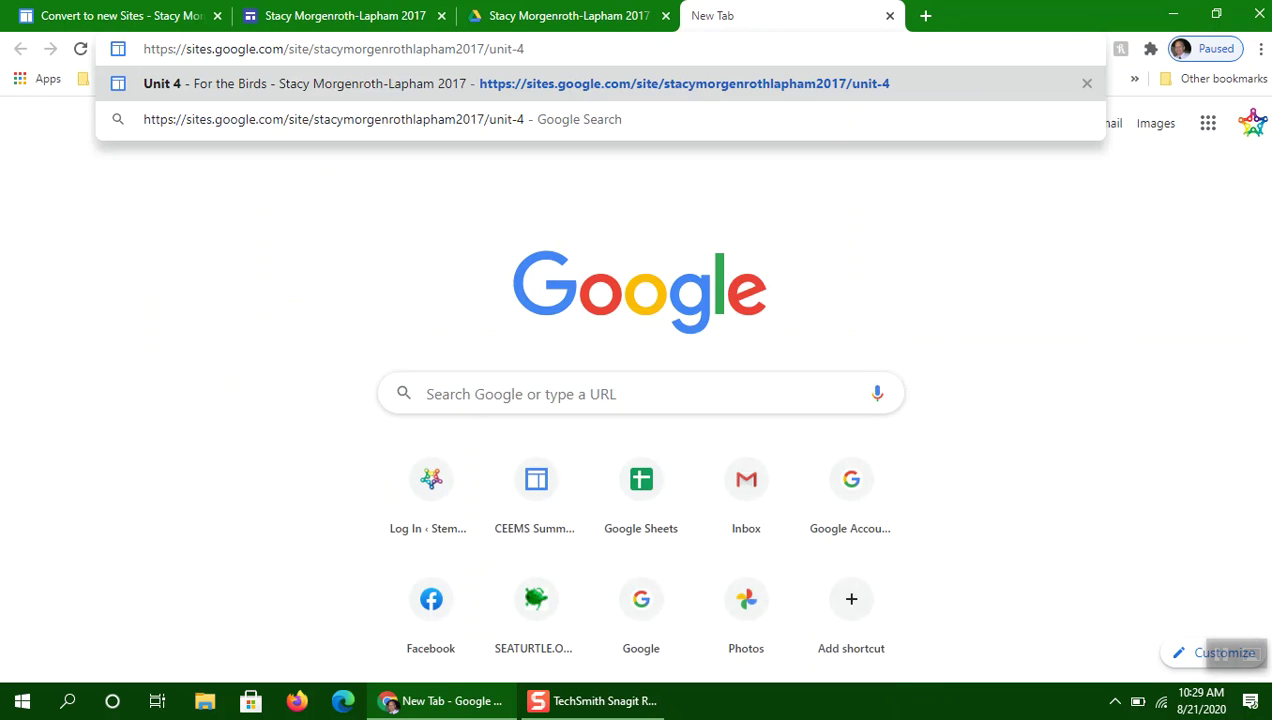
{"action": "key", "text": "Return"}
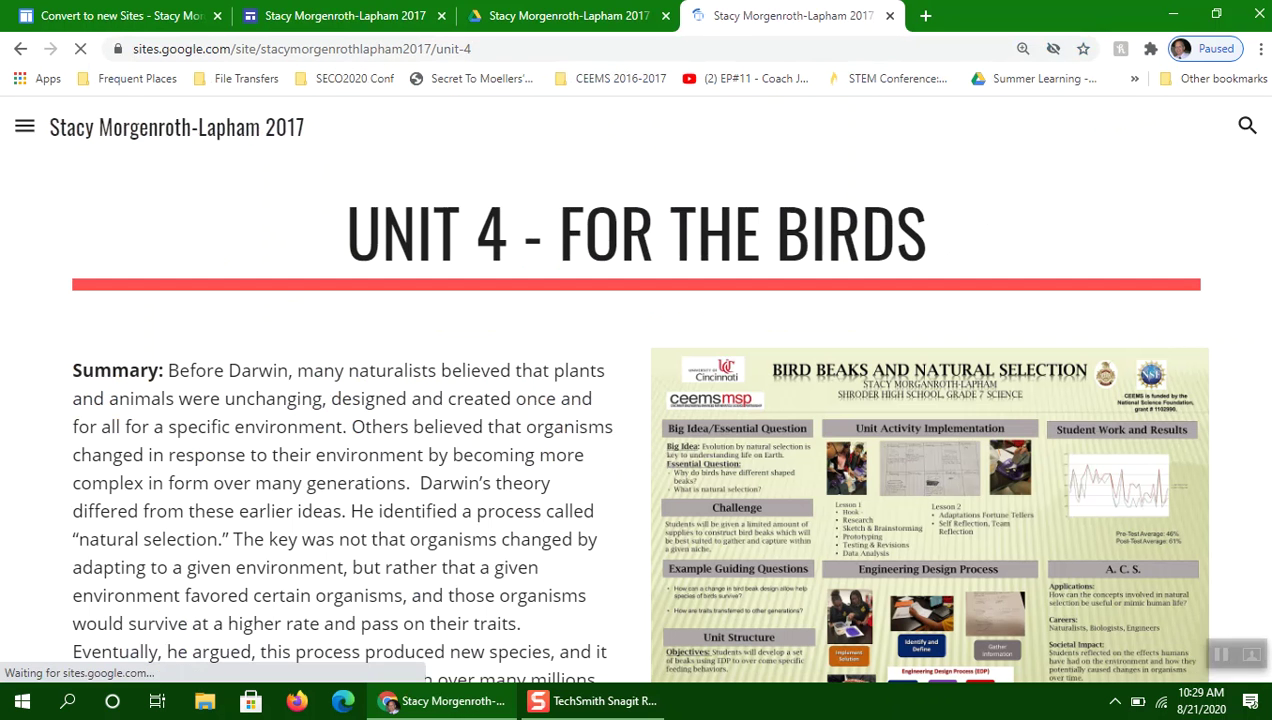
Check the published site's Home and Unit 2 - Aliens Amongst Us pages, and open Unit 2's "Link to Unit Files" folder.
{"action": "left_click", "coordinate": [25, 126]}
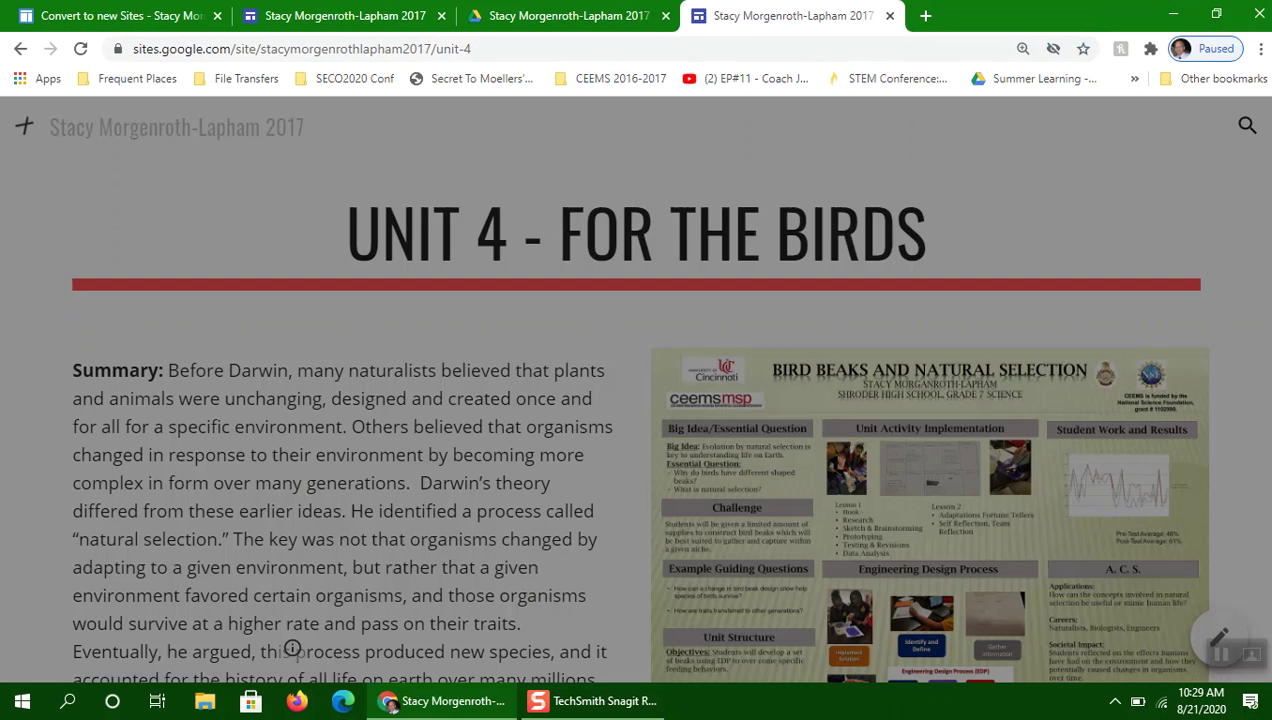
{"action": "key", "text": "Return"}
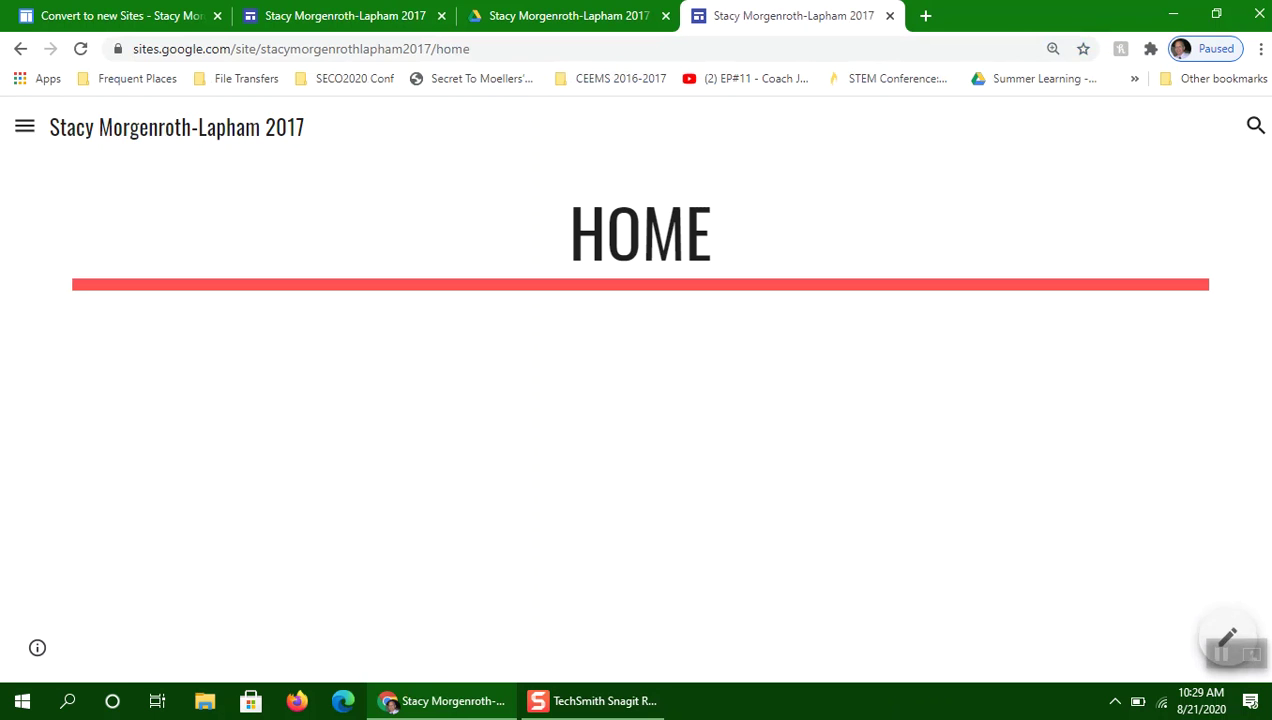
{"action": "left_click", "coordinate": [25, 126]}
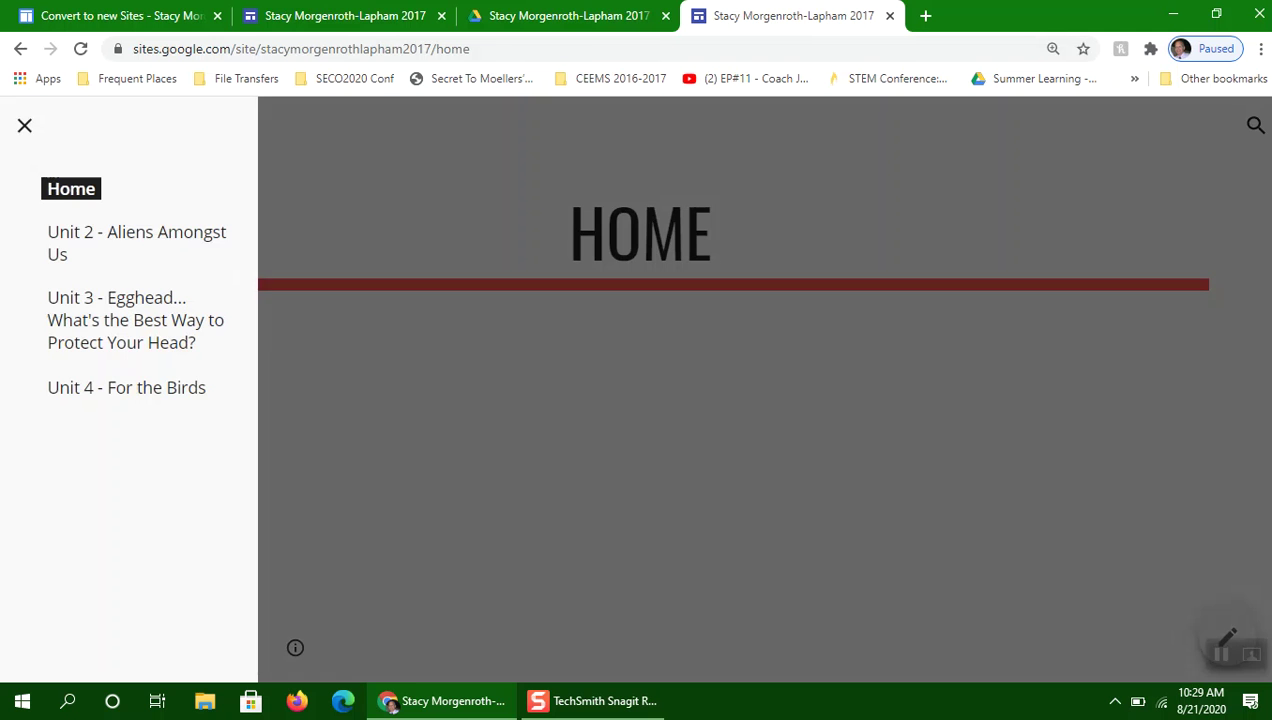
{"action": "left_click", "coordinate": [137, 233]}
{"action": "scroll", "coordinate": [636, 400], "scroll_direction": "down", "scroll_amount": 3}
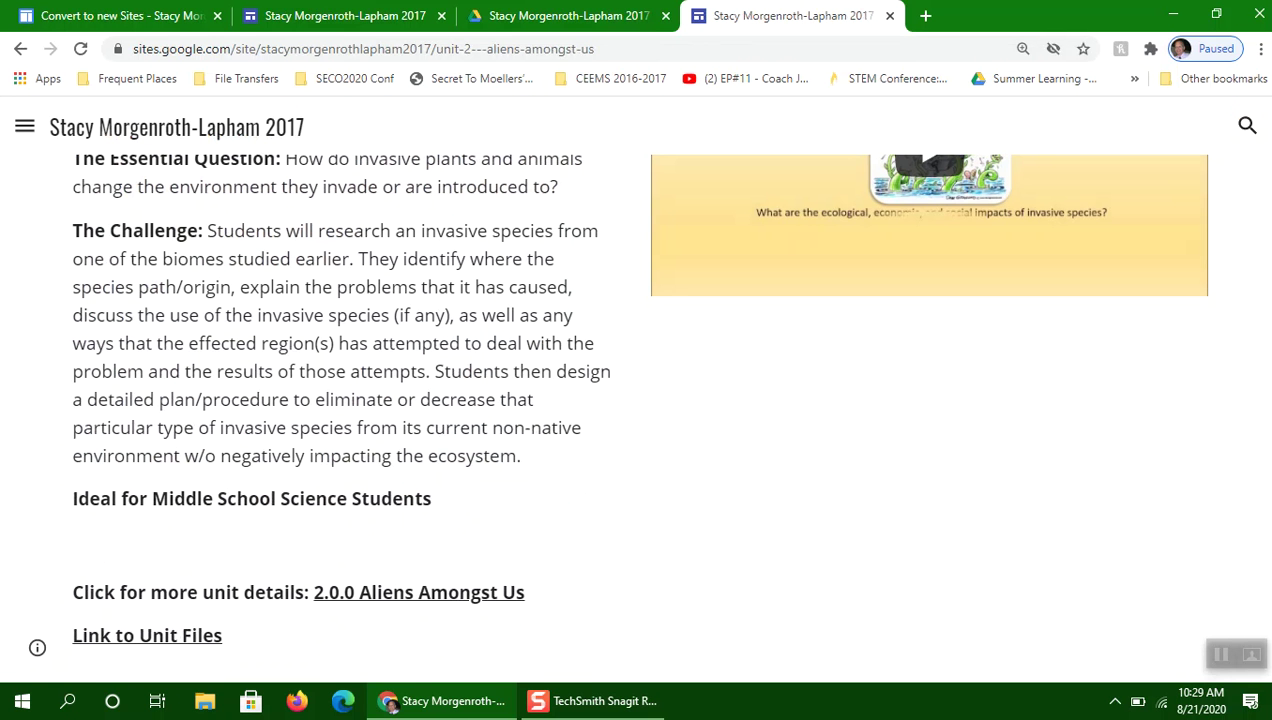
{"action": "left_click", "coordinate": [147, 636]}
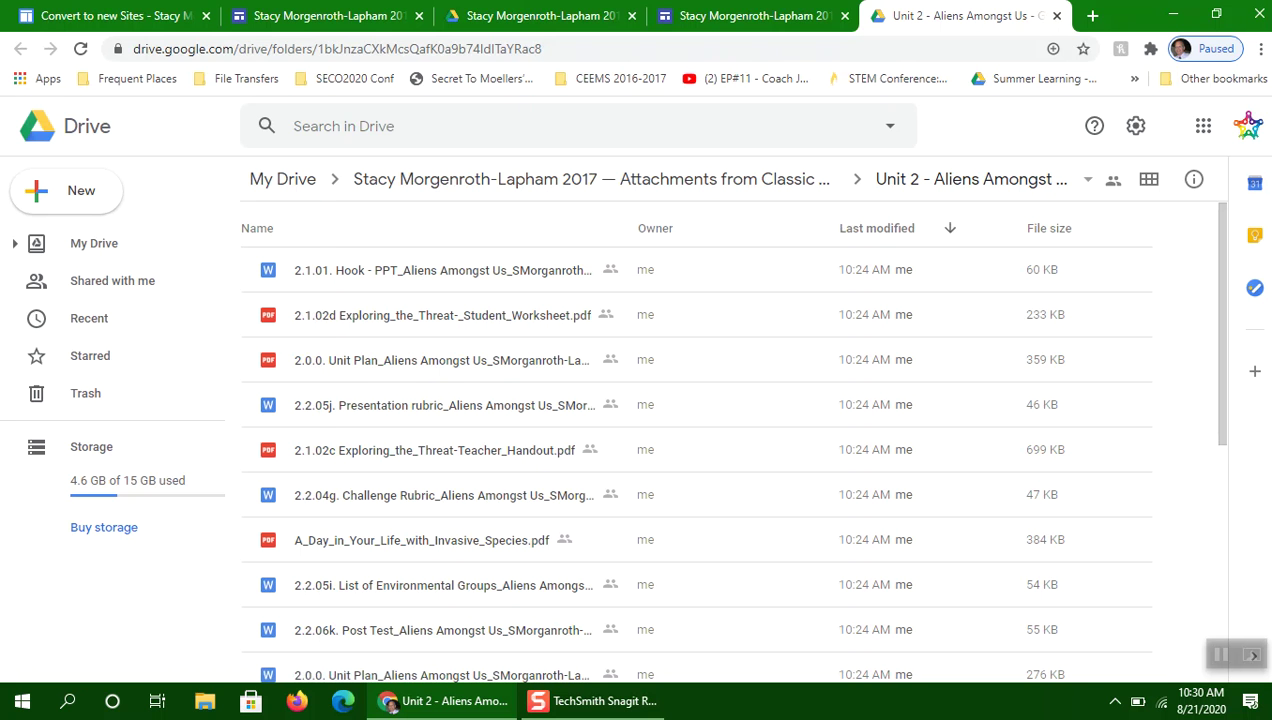
{"action": "left_click", "coordinate": [67, 190]}
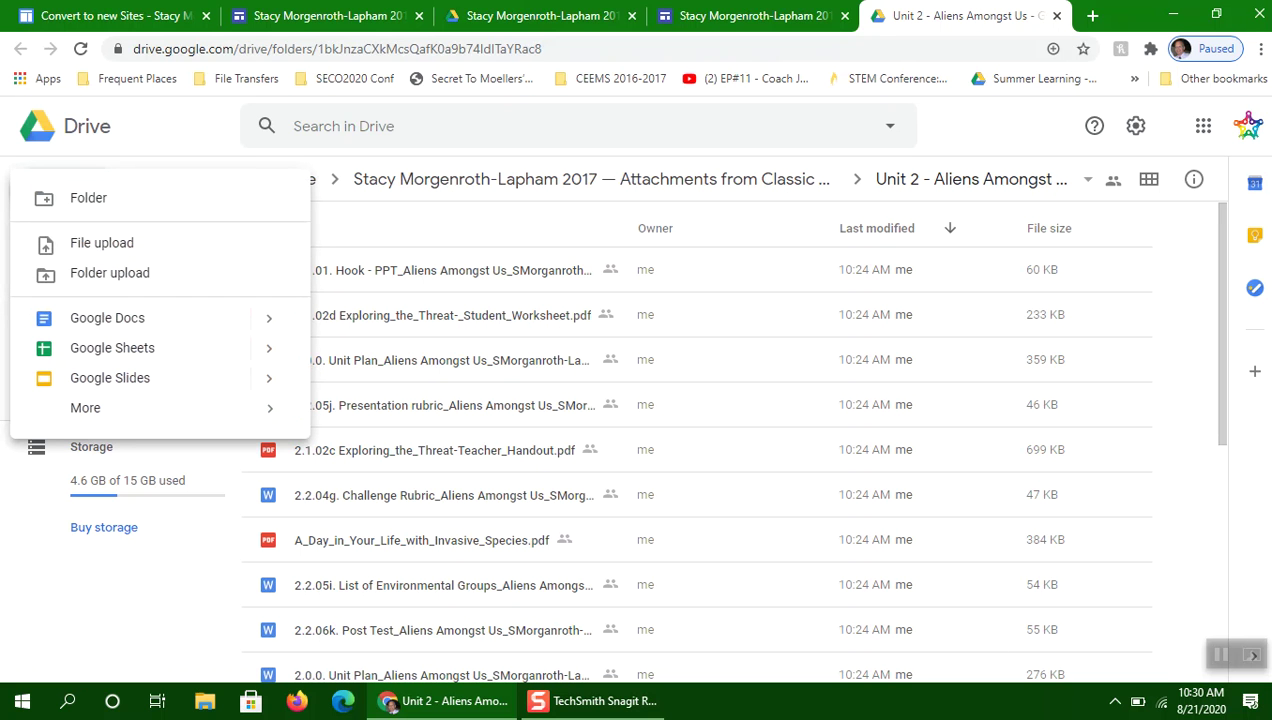
{"action": "key", "text": "Escape"}
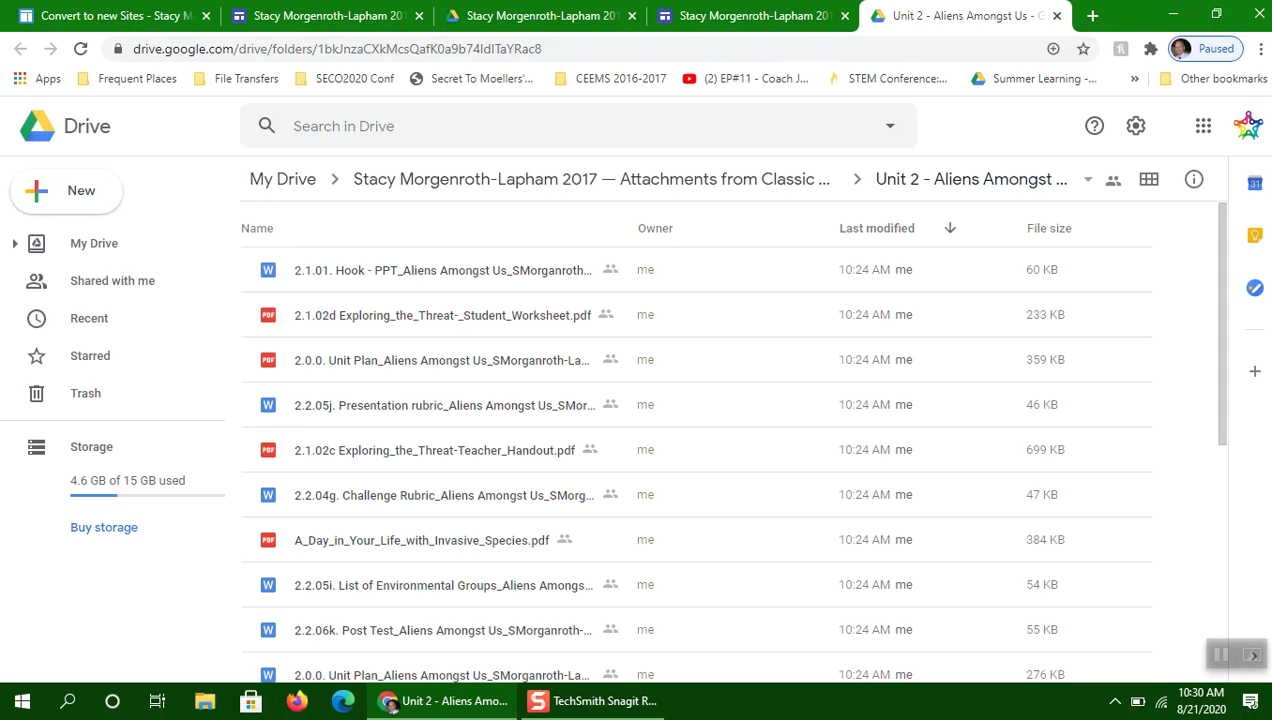